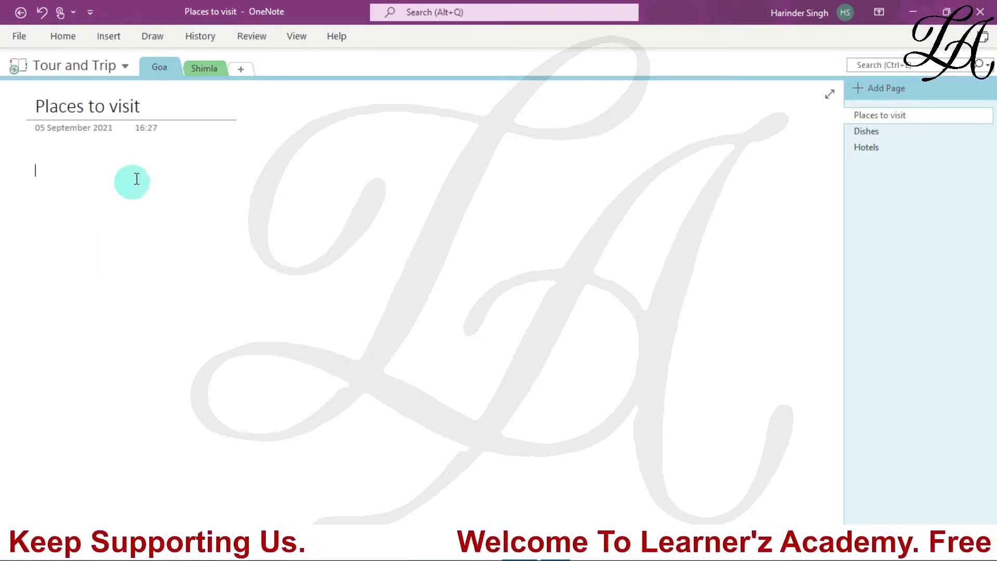
- Look through the Dishes and Hotels pages of the Goa section, and return to the Places to visit page
{"action": "left_click", "coordinate": [874, 133]}
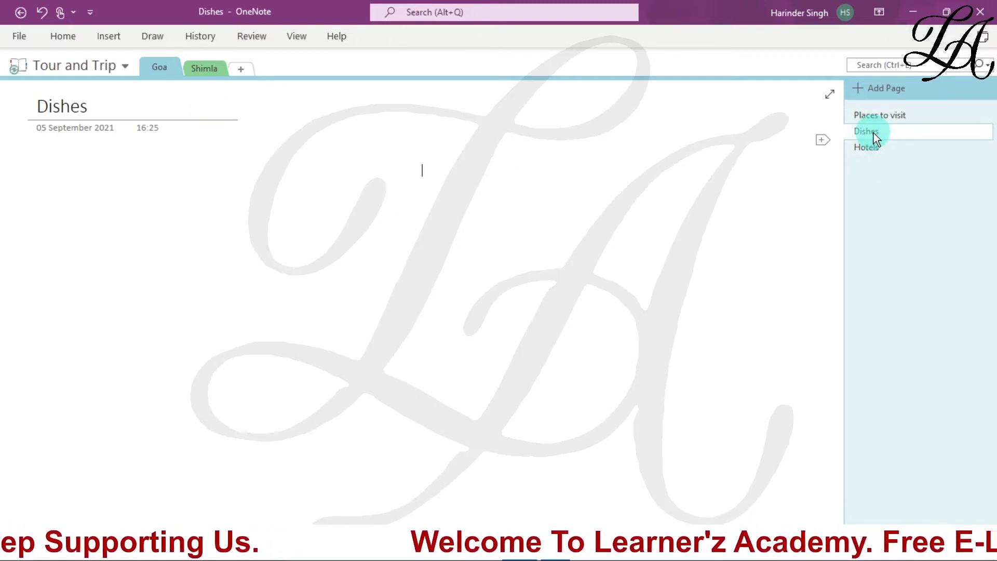
{"action": "left_click", "coordinate": [881, 148]}
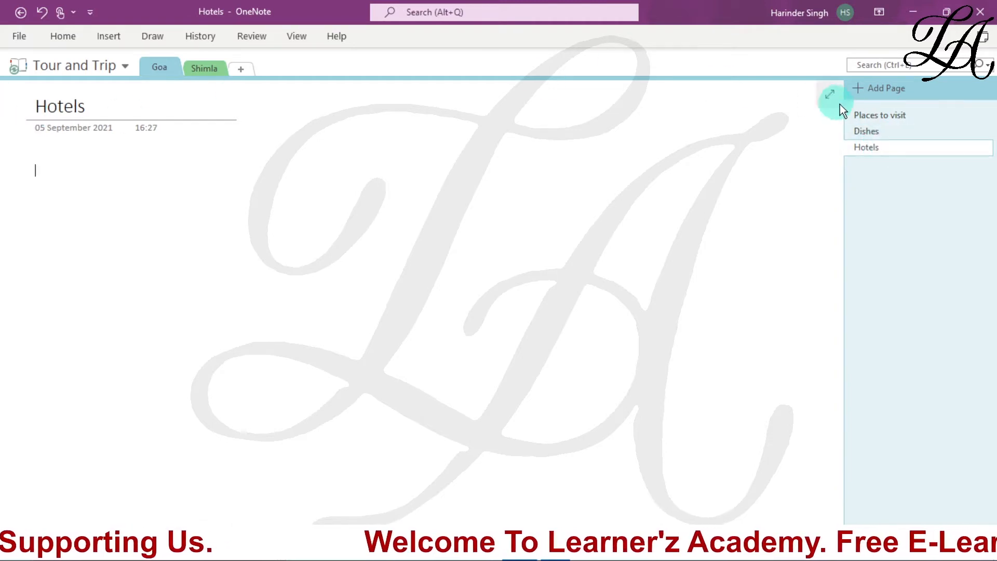
{"action": "left_click", "coordinate": [864, 116]}
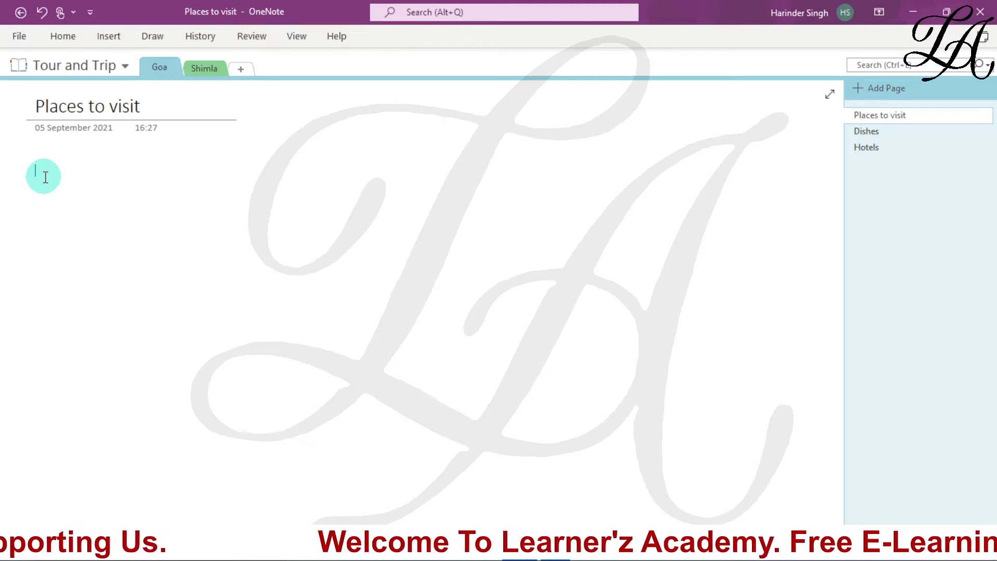
- Start a note on the Places to visit page with the line "Best places to visit in goa are:" followed by a new line
{"action": "type", "text": "Best"}
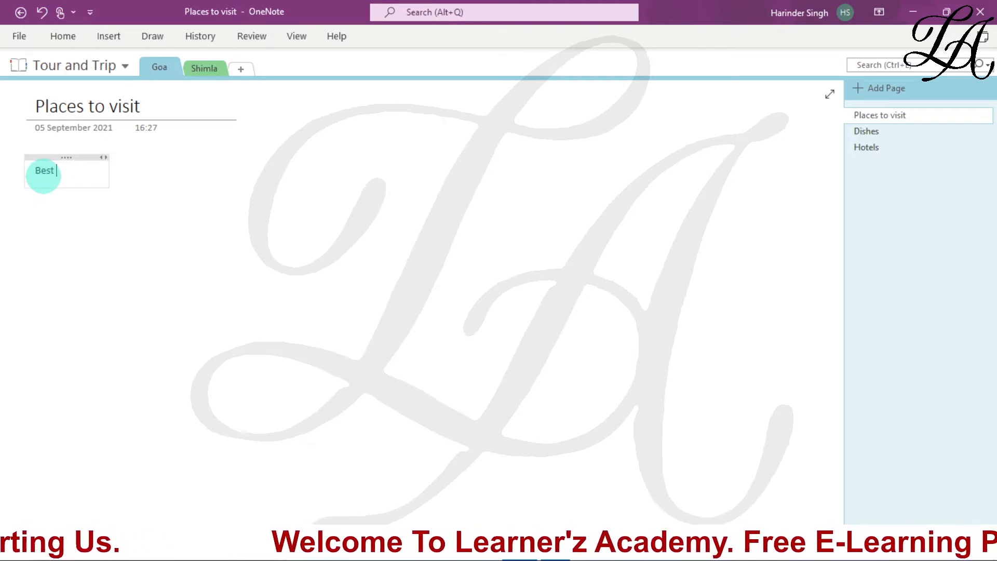
{"action": "type", "text": " places"}
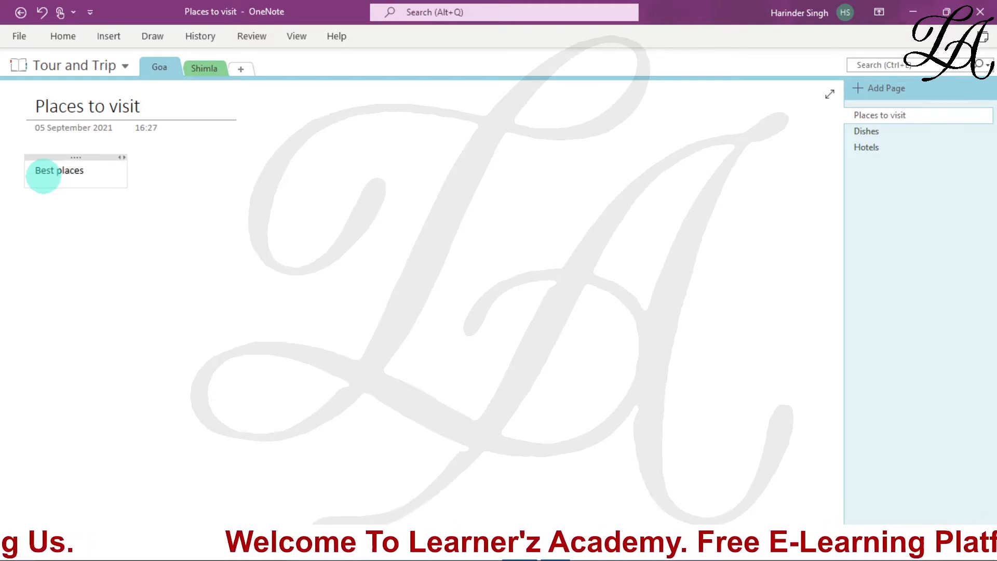
{"action": "type", "text": " to vu"}
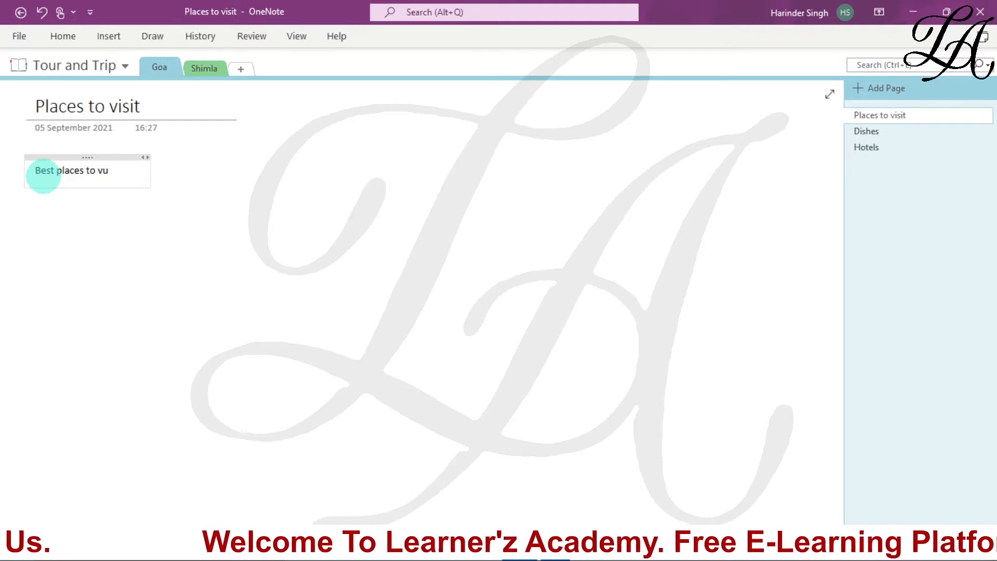
{"action": "key", "text": "BackSpace"}
{"action": "type", "text": "isit in"}
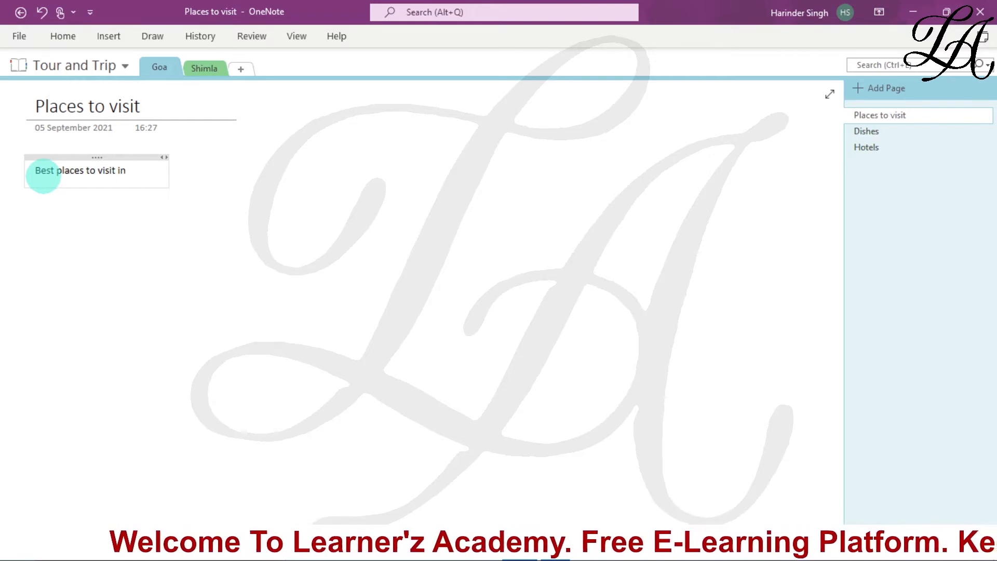
{"action": "type", "text": "goa "}
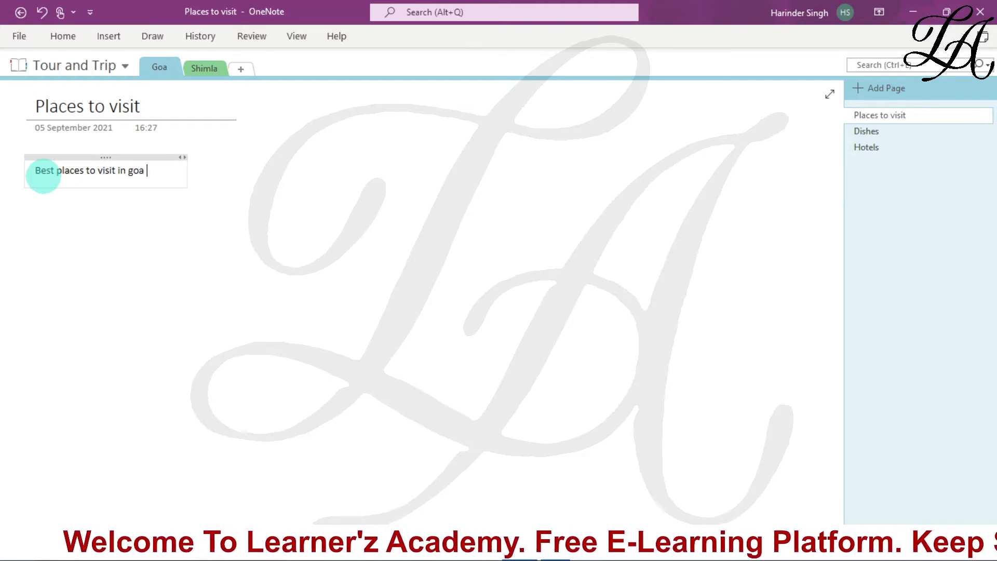
{"action": "type", "text": "A"}
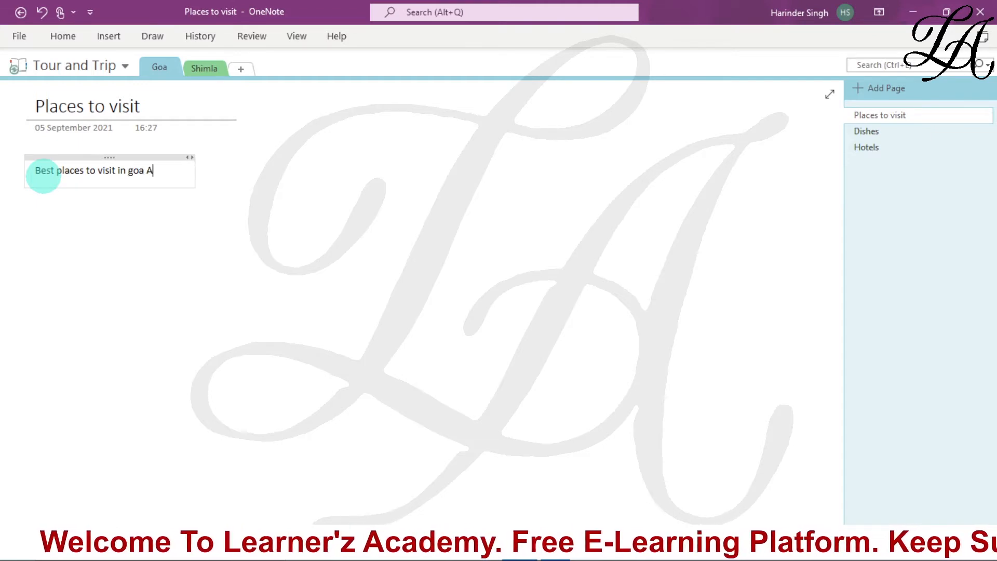
{"action": "key", "text": "BackSpace"}
{"action": "type", "text": "are:"}
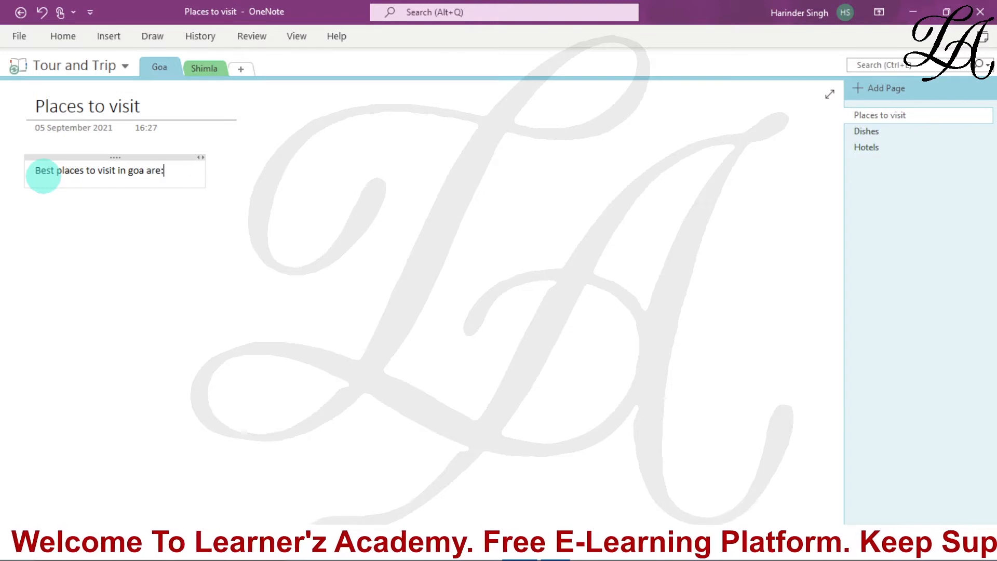
{"action": "key", "text": "Return"}
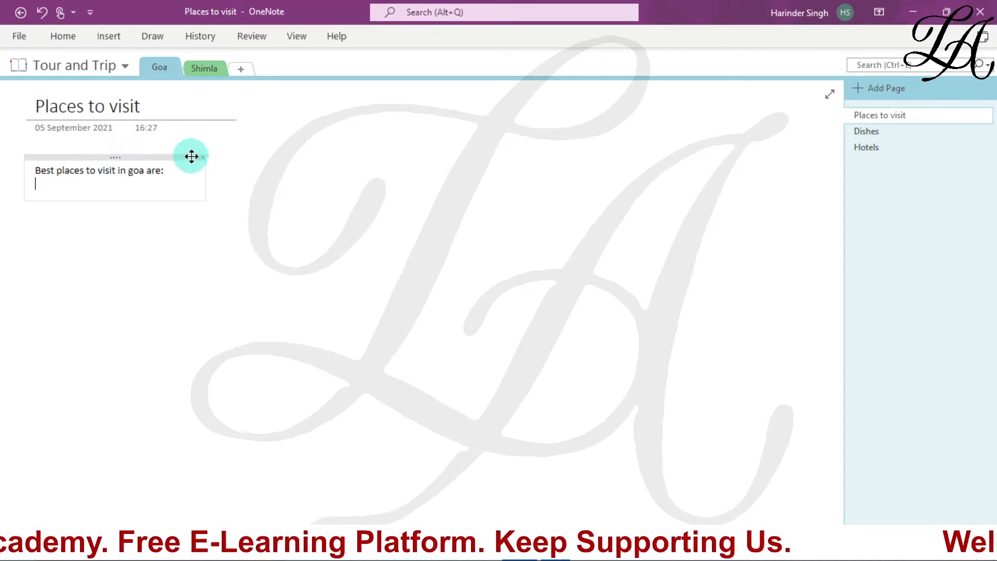
- Move the note container across the page to the far right of the writing area
{"action": "left_click_drag", "start_coordinate": [114, 154], "coordinate": [447, 155]}
{"action": "left_click", "coordinate": [491, 256]}
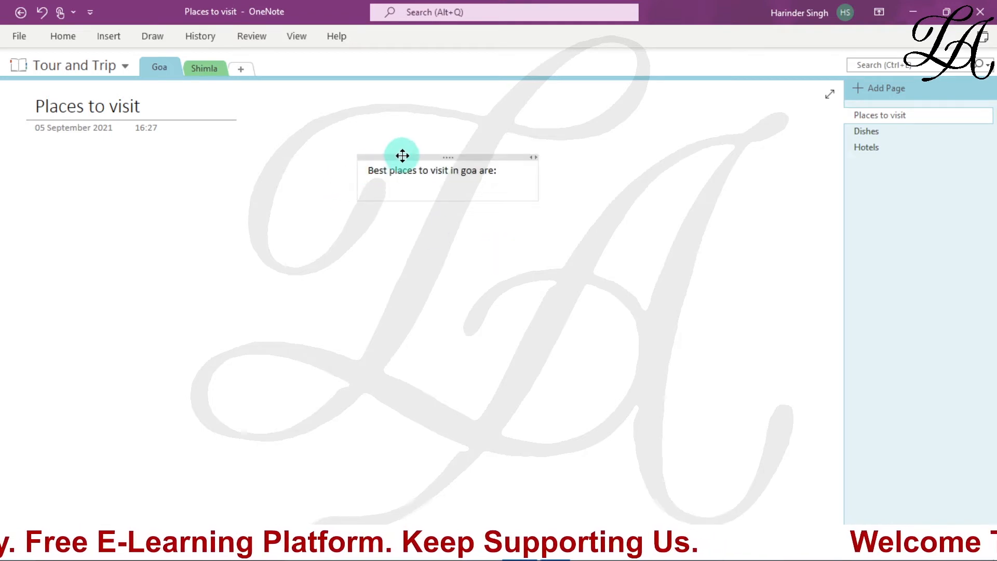
{"action": "left_click_drag", "start_coordinate": [402, 156], "coordinate": [607, 161]}
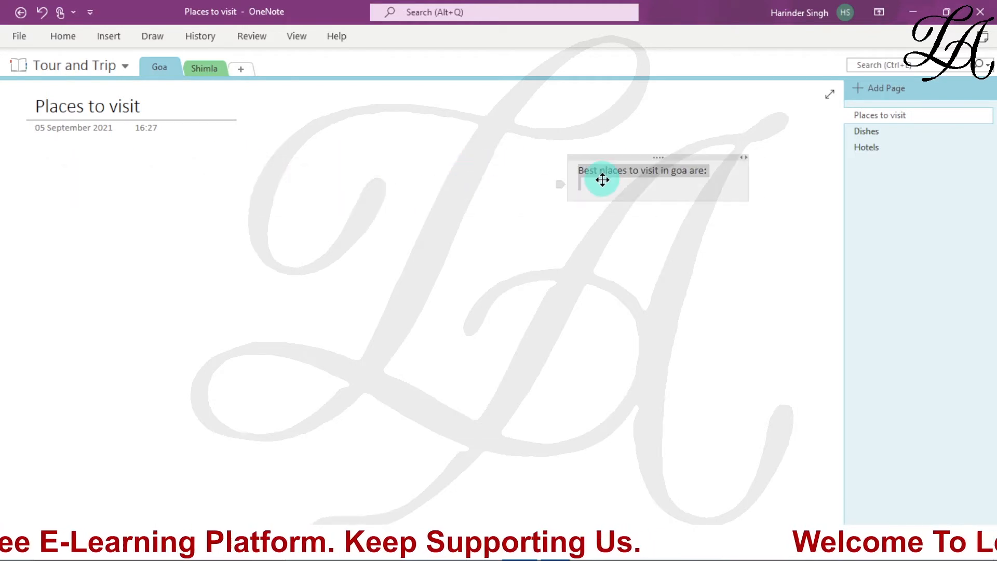
{"action": "left_click", "coordinate": [718, 172]}
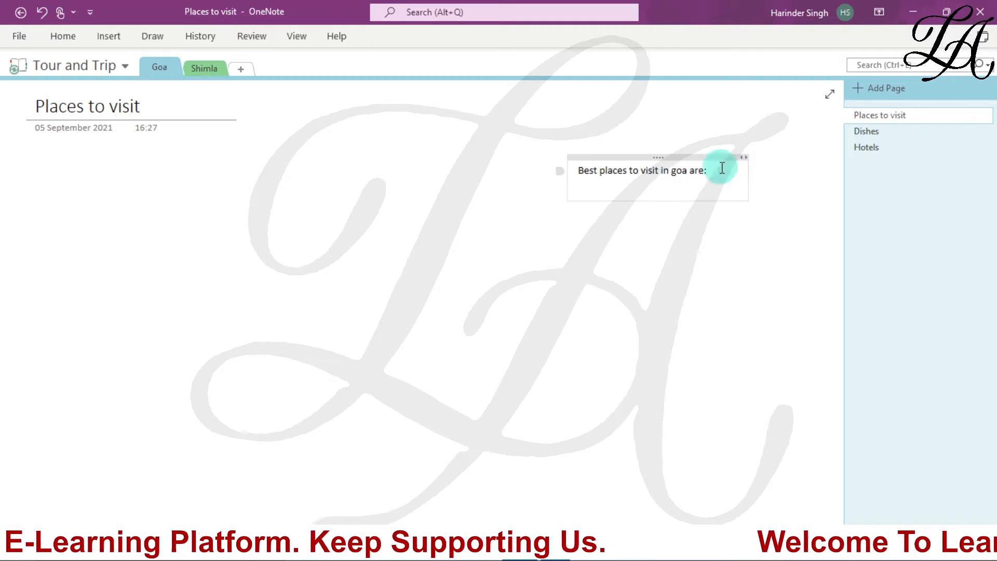
- Widen the note container and move it back to the page's left edge, slightly below its original position under the title
{"action": "left_click_drag", "start_coordinate": [743, 156], "coordinate": [816, 156]}
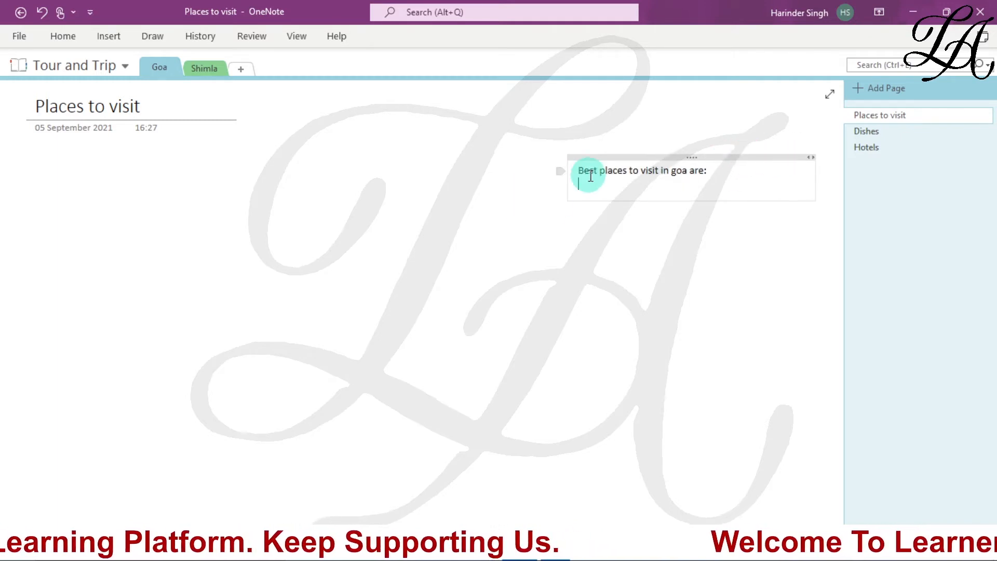
{"action": "left_click", "coordinate": [557, 172]}
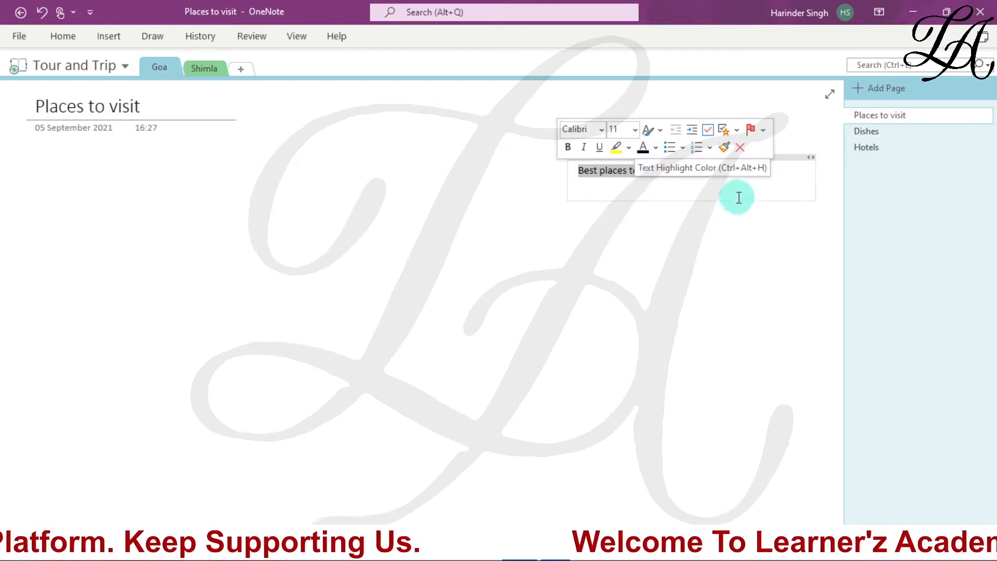
{"action": "left_click", "coordinate": [720, 169]}
{"action": "left_click_drag", "start_coordinate": [736, 157], "coordinate": [173, 190]}
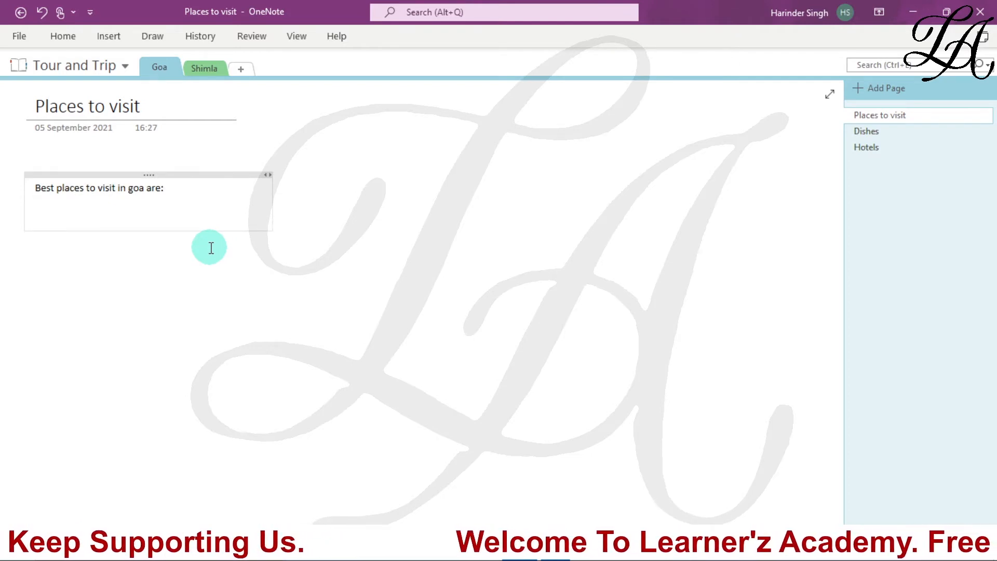
- List Baga Beach, Panaji, Vasco da Gama and Anjuna on separate lines below the note's heading
{"action": "type", "text": "Baga"}
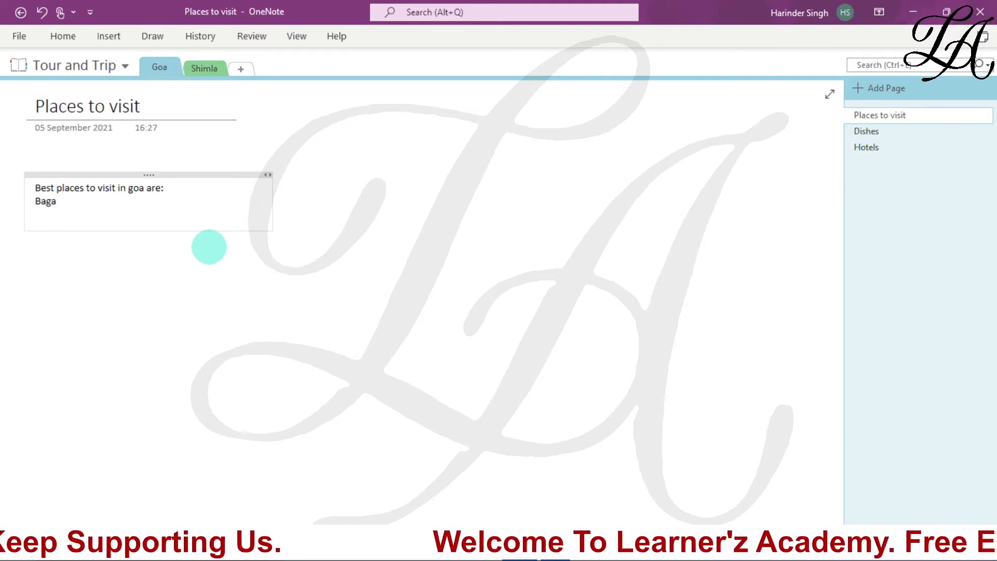
{"action": "type", "text": " Beach"}
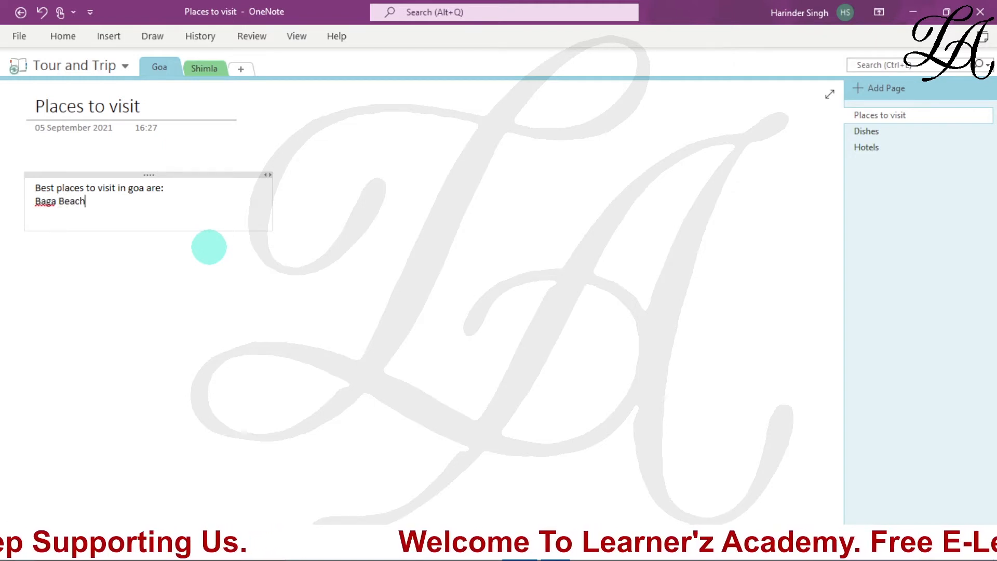
{"action": "key", "text": "Return"}
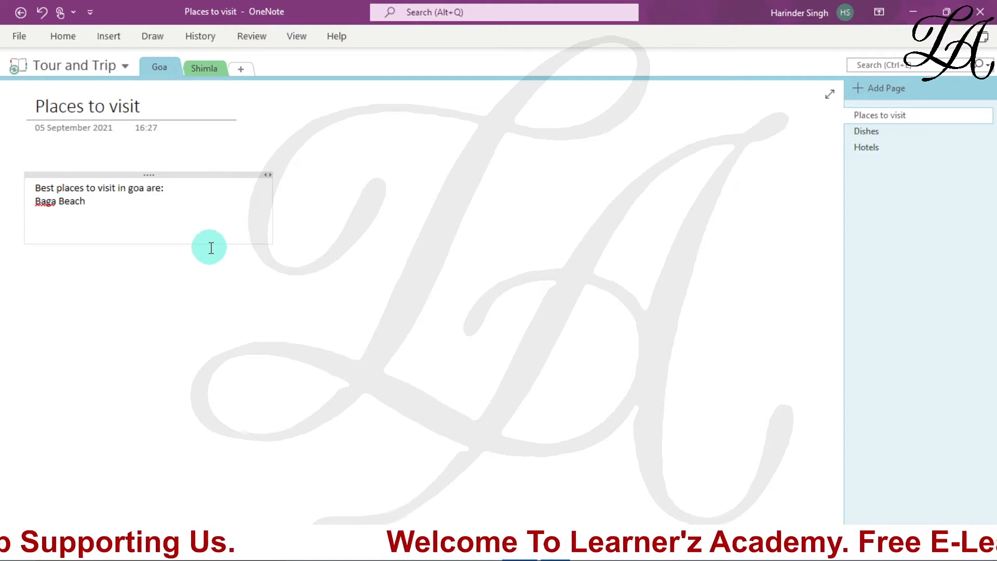
{"action": "type", "text": "P"}
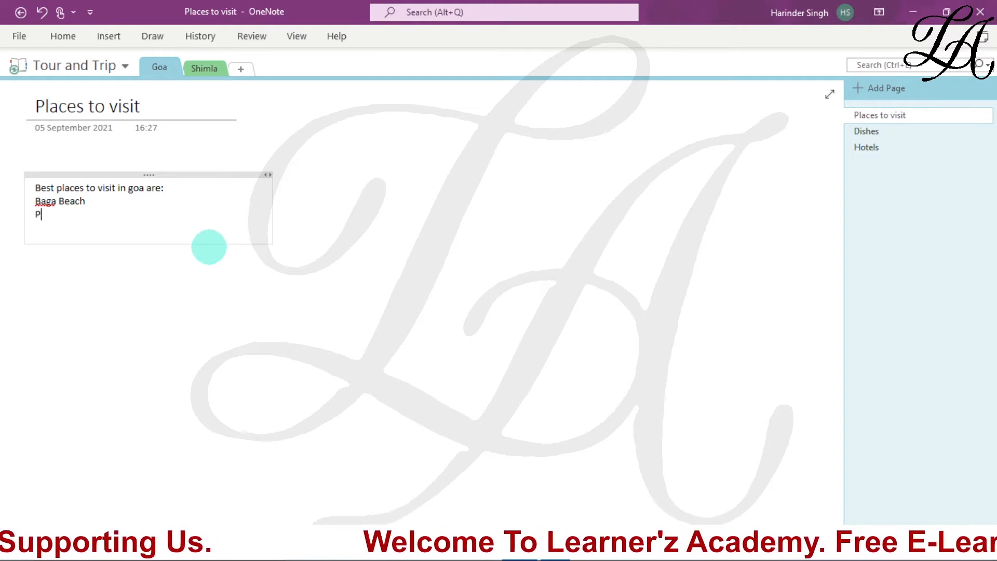
{"action": "type", "text": "anaji"}
{"action": "key", "text": "Return"}
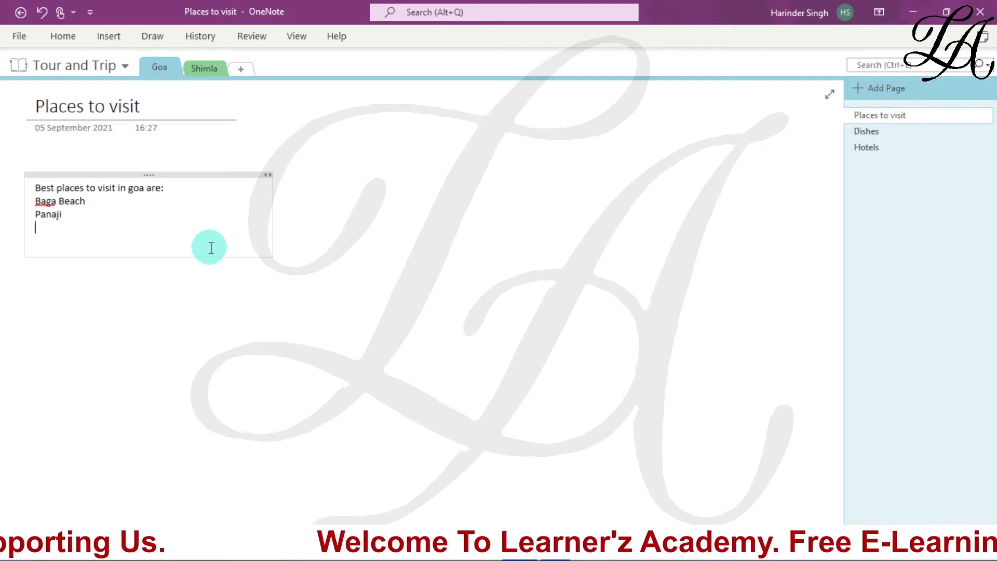
{"action": "type", "text": "Vas"}
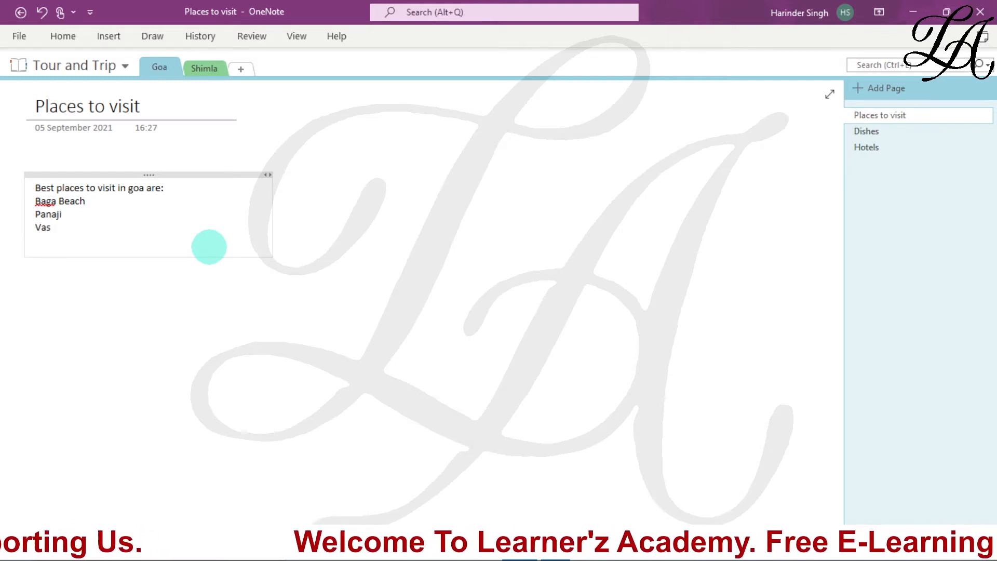
{"action": "type", "text": "co da"}
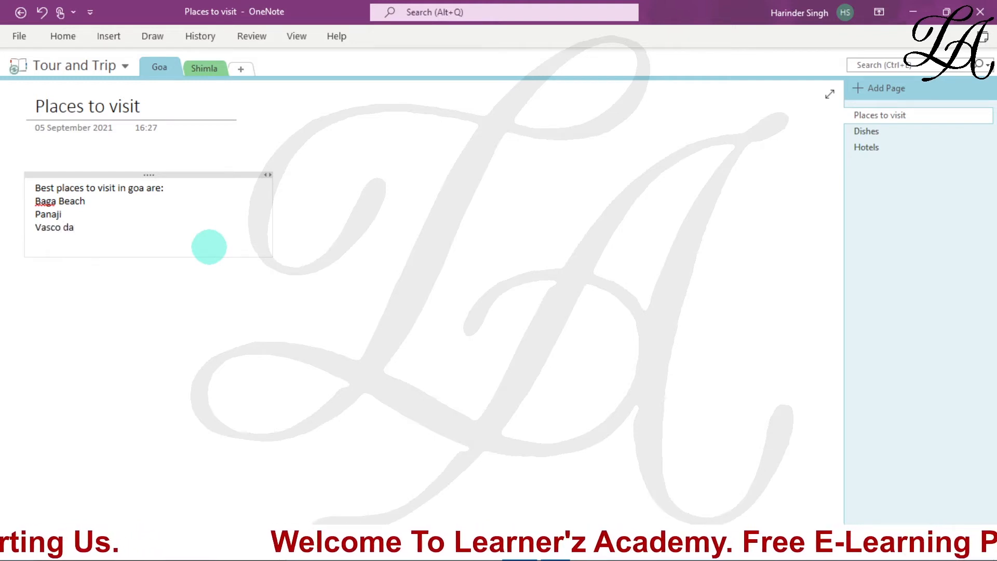
{"action": "type", "text": " Gama"}
{"action": "key", "text": "Return"}
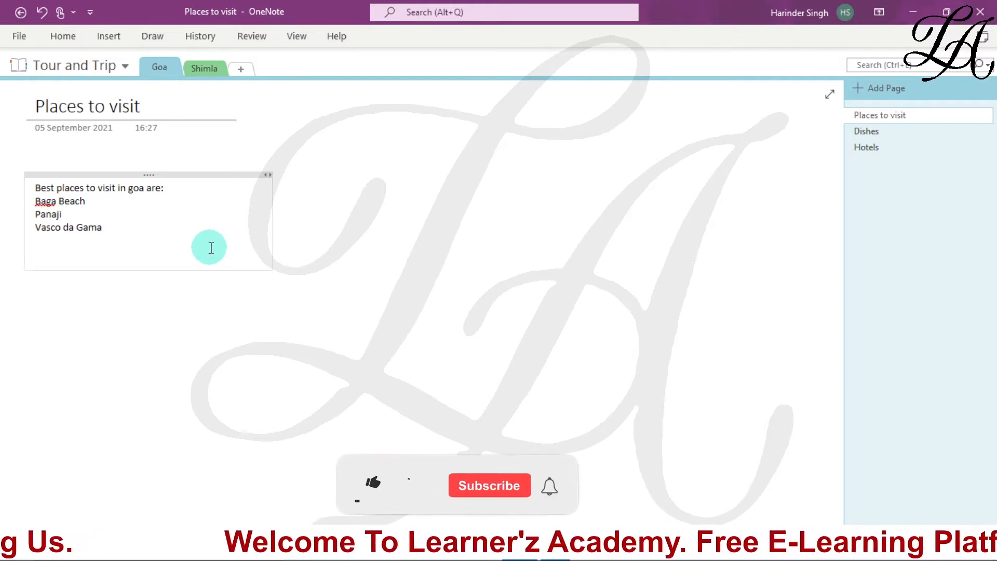
{"action": "type", "text": "An"}
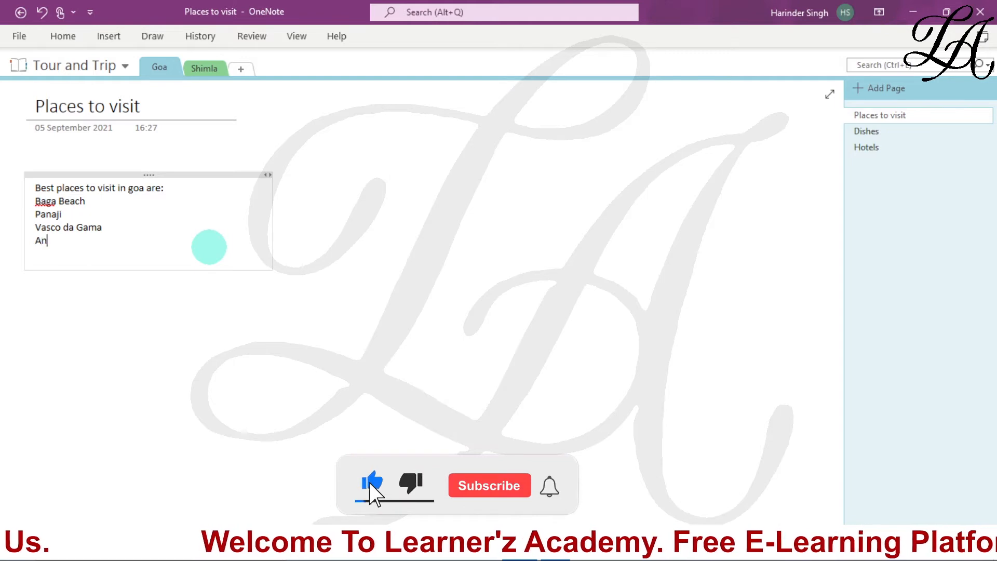
{"action": "type", "text": "juna"}
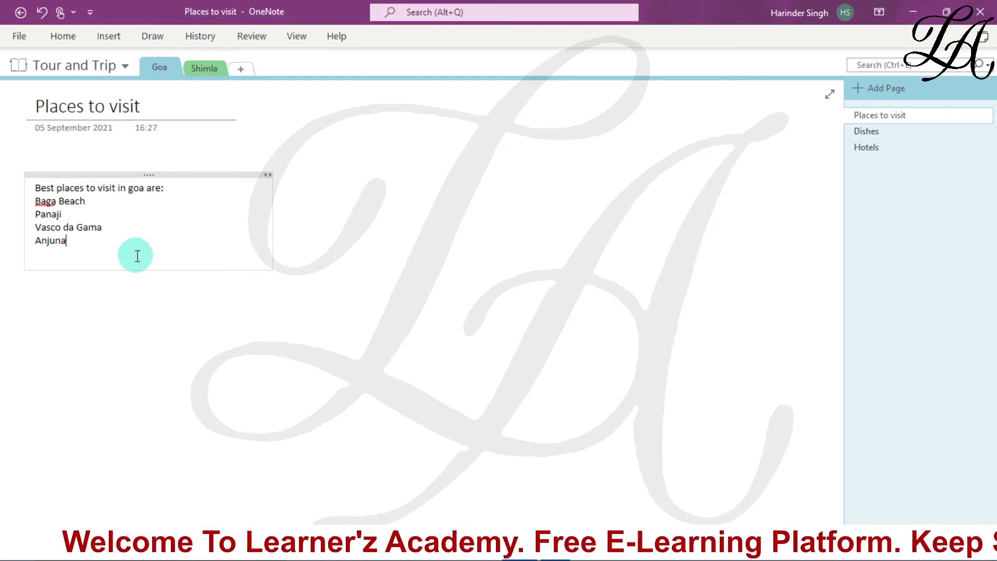
{"action": "mouse_move", "coordinate": [272, 214]}
{"action": "left_mouse_down"}
{"action": "mouse_move", "coordinate": [410, 220]}
{"action": "mouse_move", "coordinate": [721, 202]}
{"action": "mouse_move", "coordinate": [259, 236]}
{"action": "mouse_move", "coordinate": [149, 227]}
{"action": "mouse_move", "coordinate": [147, 216]}
{"action": "mouse_move", "coordinate": [329, 216]}
{"action": "mouse_move", "coordinate": [267, 225]}
{"action": "left_mouse_up"}
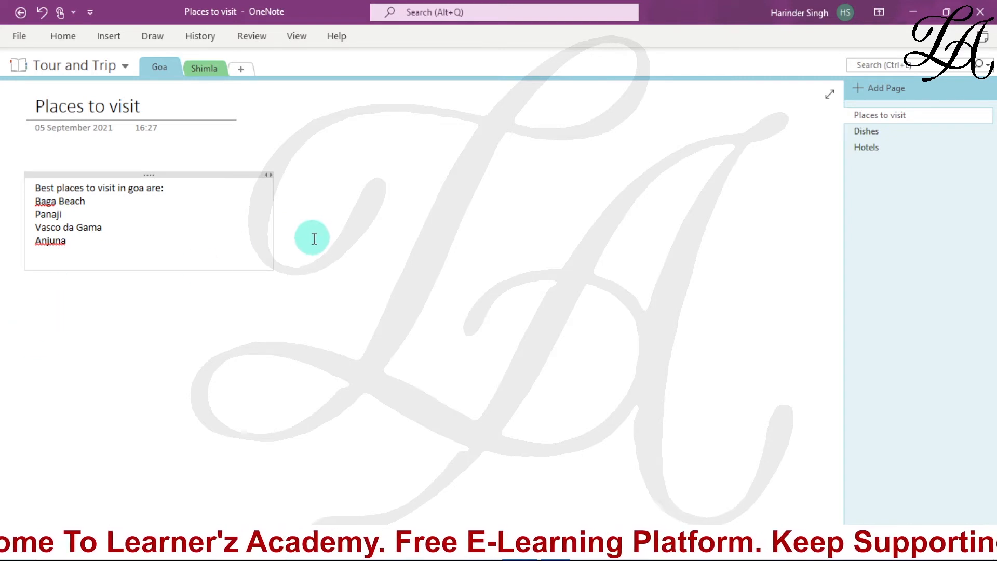
- Add a second note reading "Other places are:" beside the list, and move it down roughly level with the first note
{"action": "left_click", "coordinate": [316, 177]}
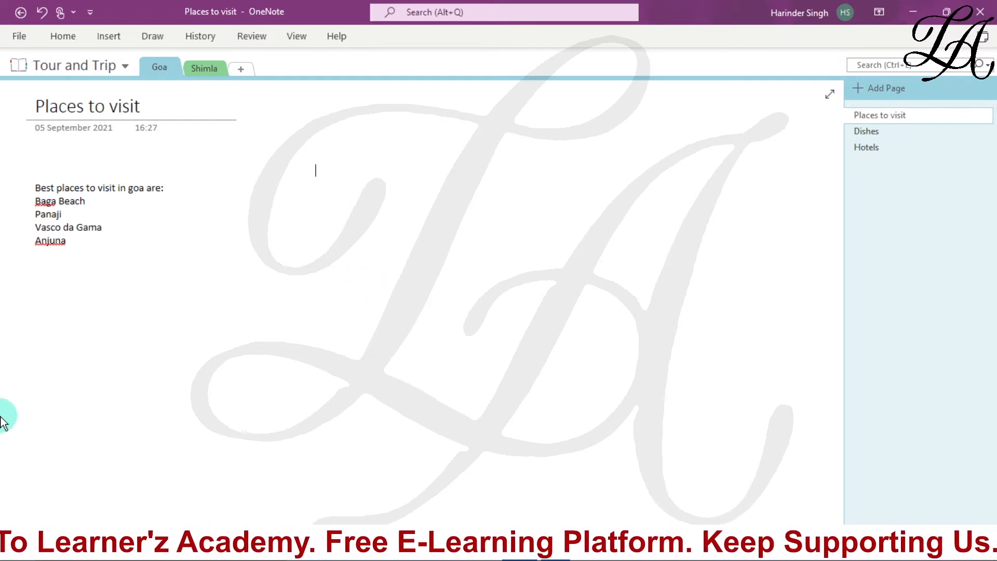
{"action": "type", "text": "other "}
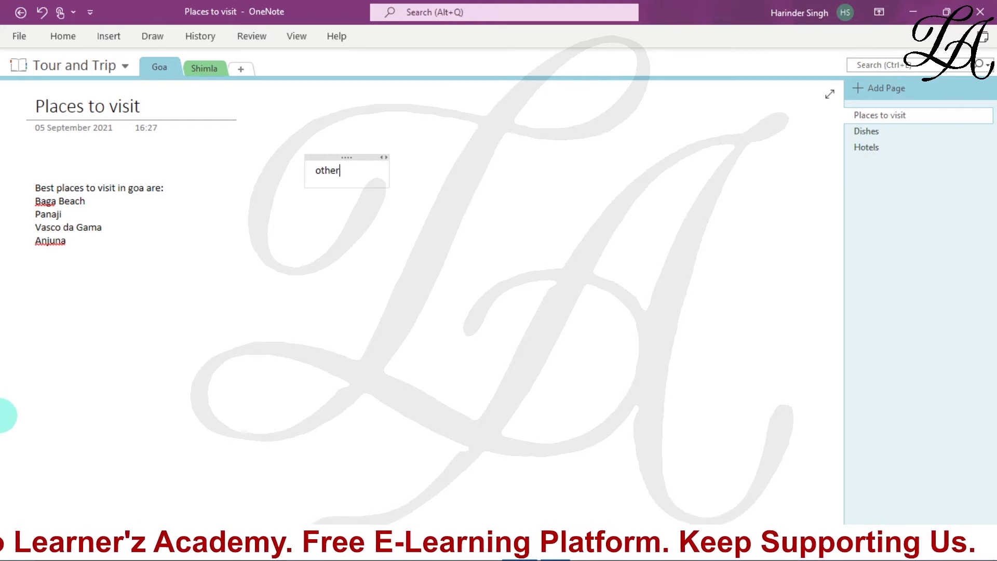
{"action": "type", "text": "pl"}
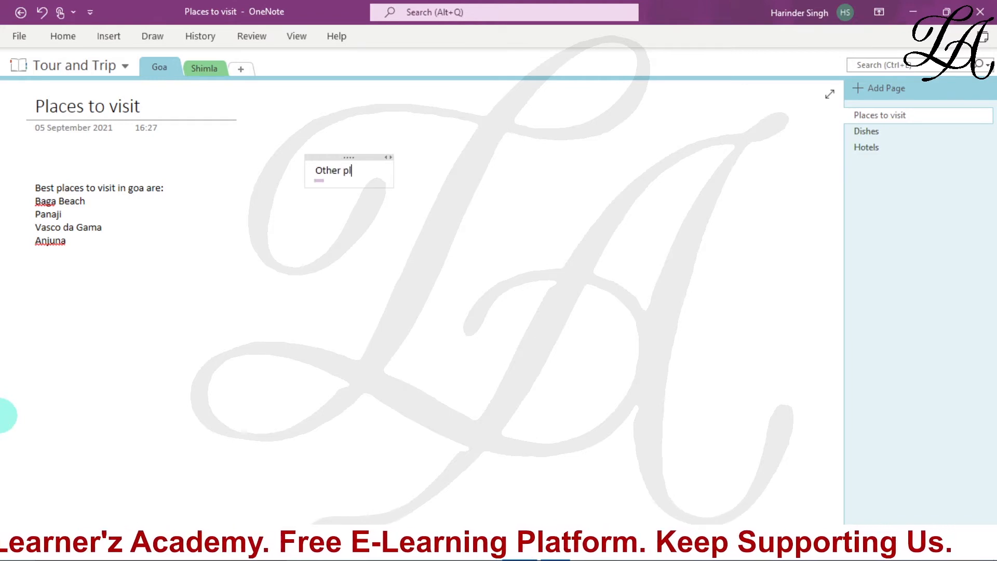
{"action": "type", "text": "aces are:"}
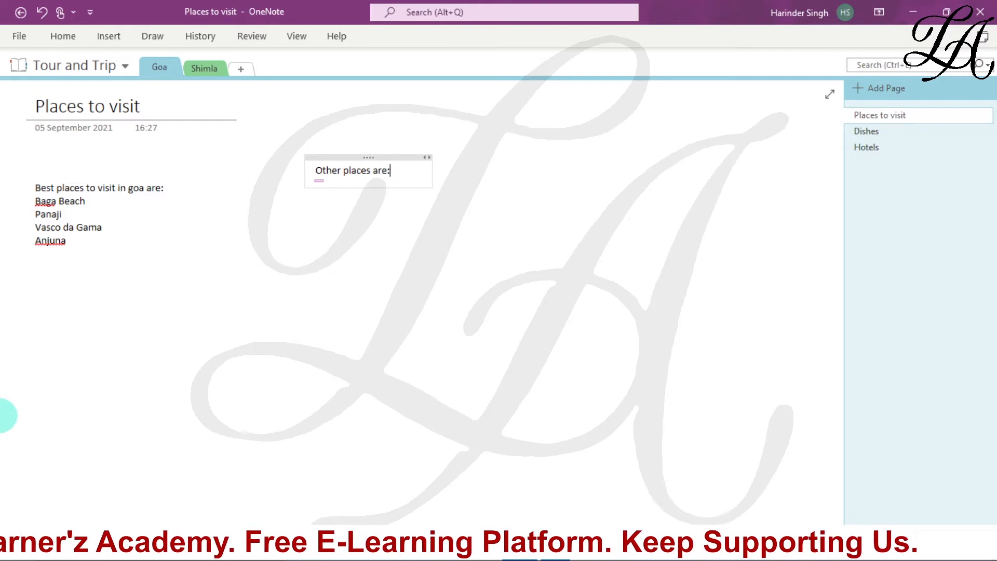
{"action": "key", "text": "Return"}
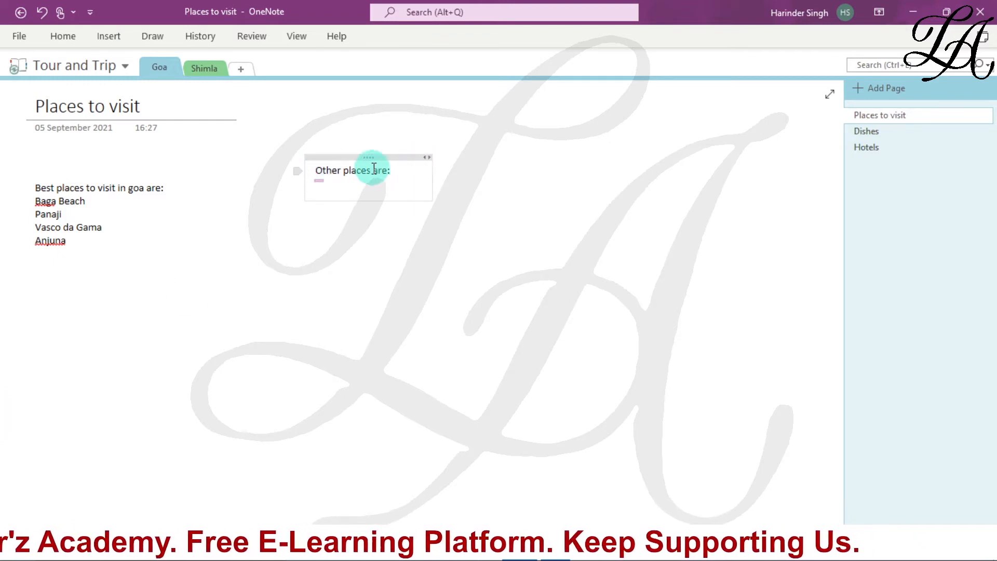
{"action": "left_click_drag", "start_coordinate": [372, 159], "coordinate": [373, 185]}
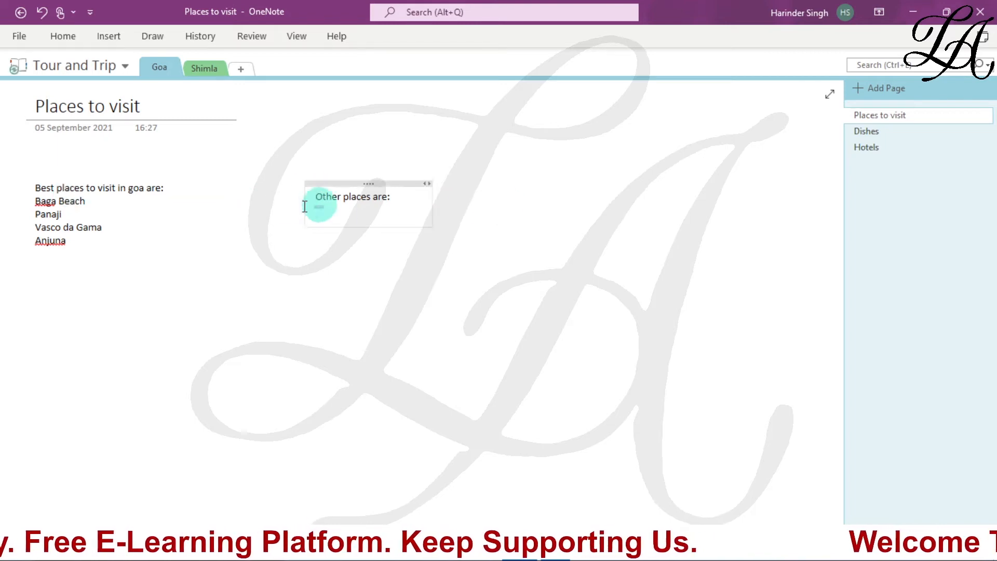
{"action": "left_click", "coordinate": [62, 274]}
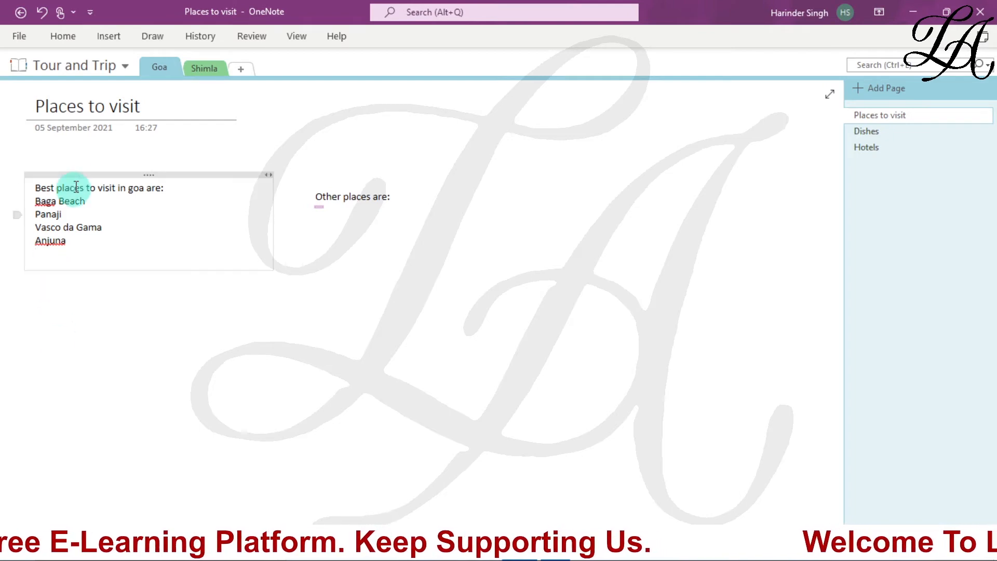
- Insert extra horizontal writing space at the page's left edge, pushing both notes towards the middle and right of the page
{"action": "left_click", "coordinate": [52, 291]}
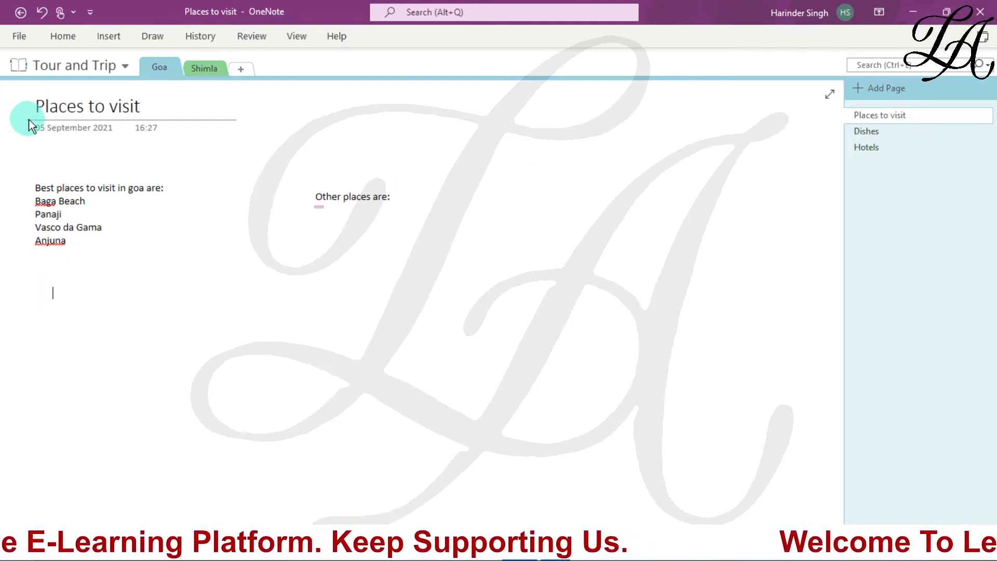
{"action": "left_click", "coordinate": [77, 34]}
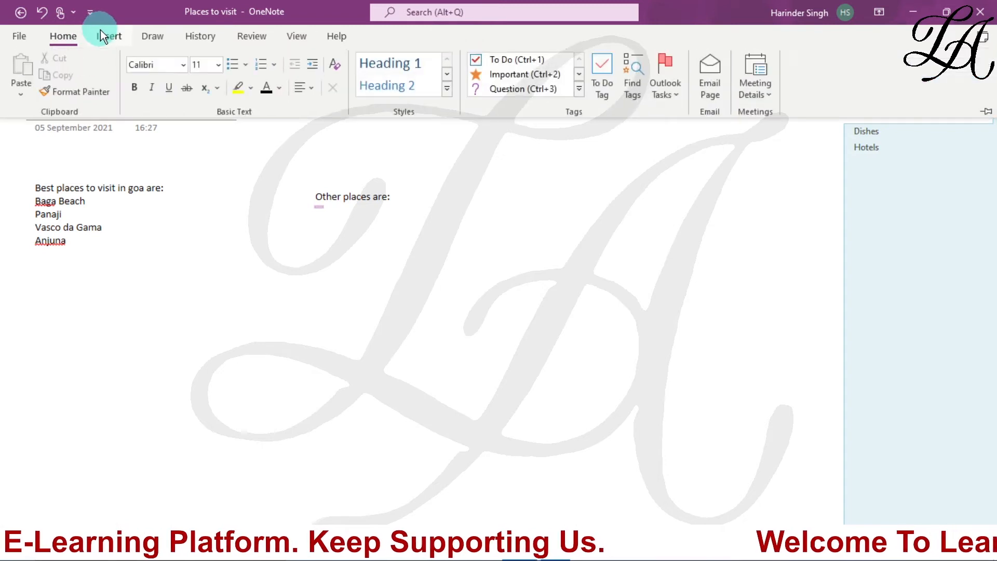
{"action": "left_click", "coordinate": [106, 34]}
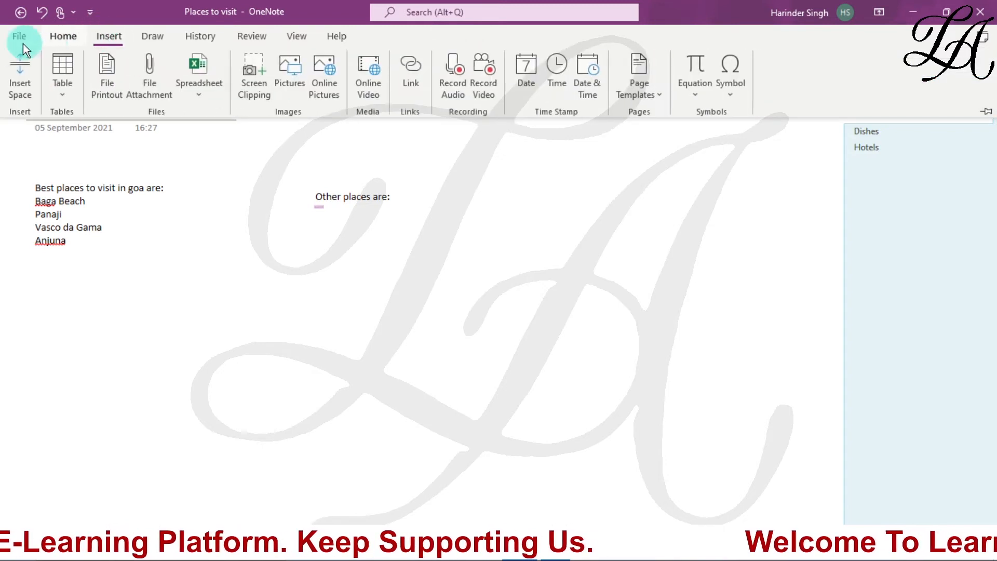
{"action": "left_click", "coordinate": [20, 78]}
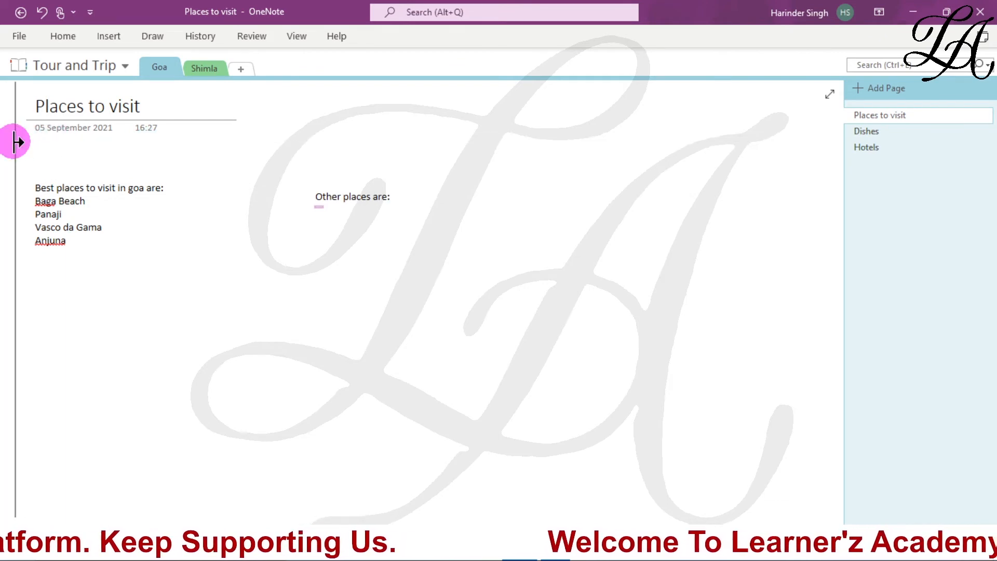
{"action": "left_click_drag", "start_coordinate": [16, 142], "coordinate": [331, 154]}
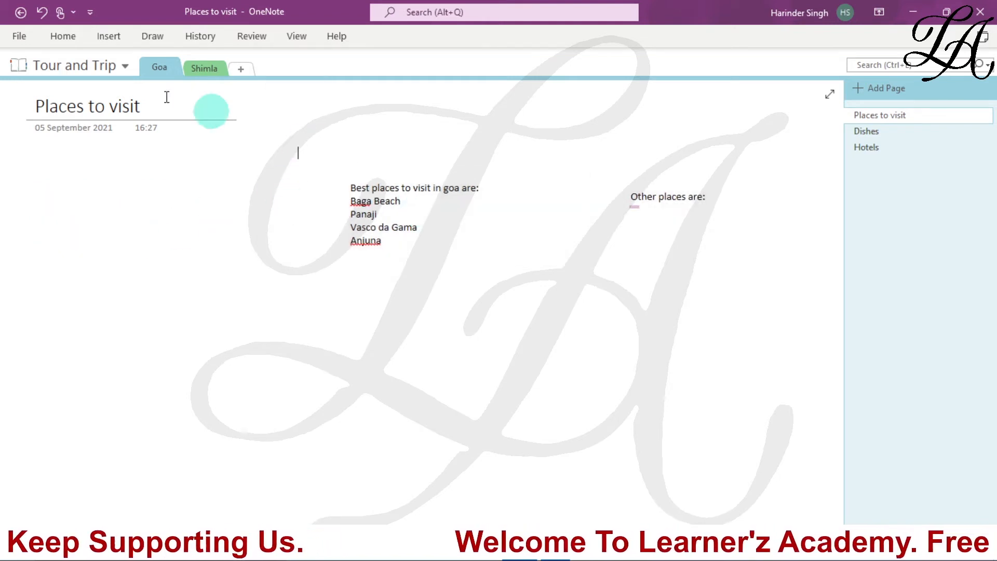
- Try to insert extra vertical writing space just above the two notes
{"action": "left_click", "coordinate": [99, 38]}
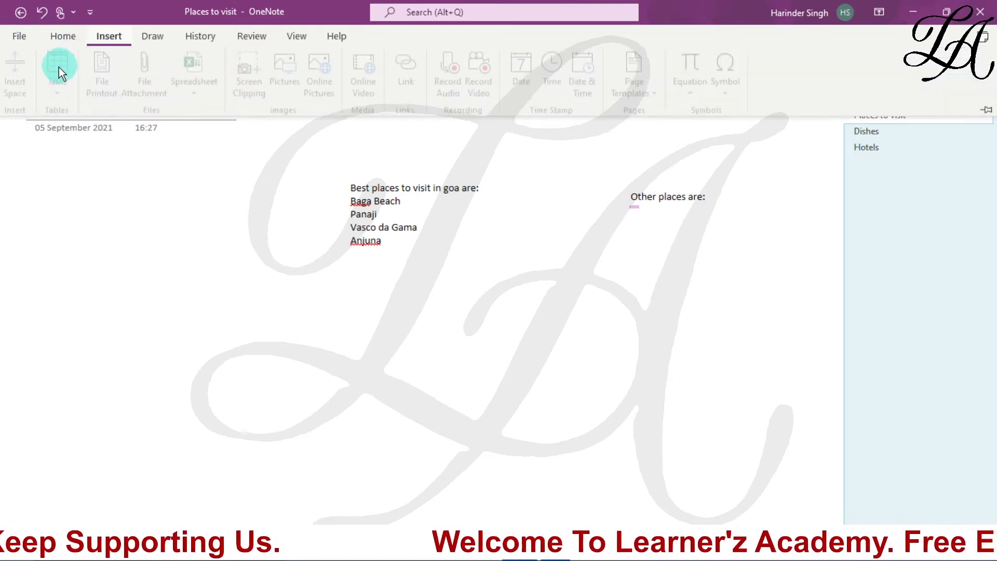
{"action": "left_click", "coordinate": [24, 73]}
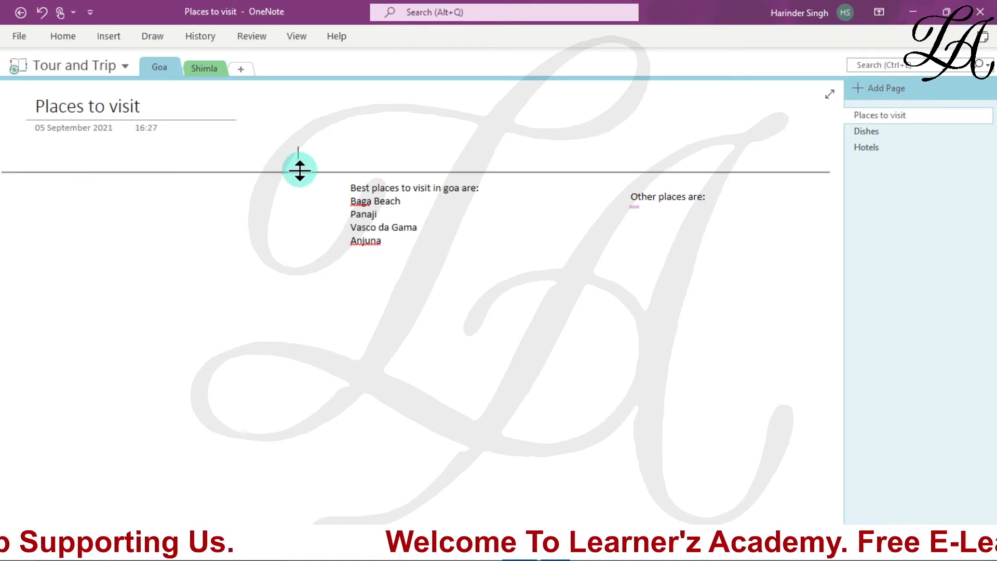
{"action": "mouse_move", "coordinate": [18, 178]}
{"action": "left_mouse_down"}
{"action": "mouse_move", "coordinate": [205, 178]}
{"action": "mouse_move", "coordinate": [4, 191]}
{"action": "left_mouse_up"}
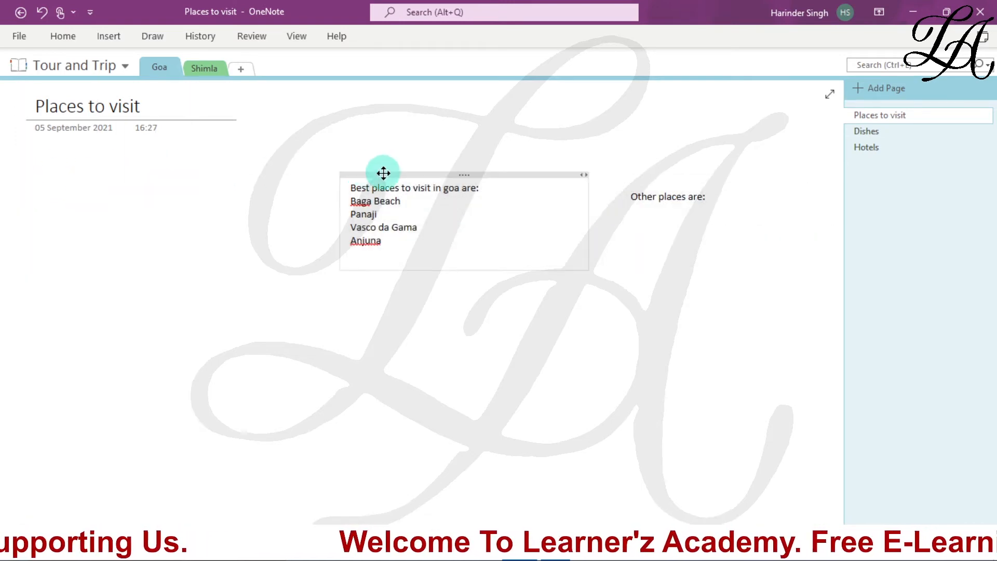
{"action": "left_click", "coordinate": [338, 161]}
{"action": "left_click_drag", "start_coordinate": [338, 161], "coordinate": [267, 162]}
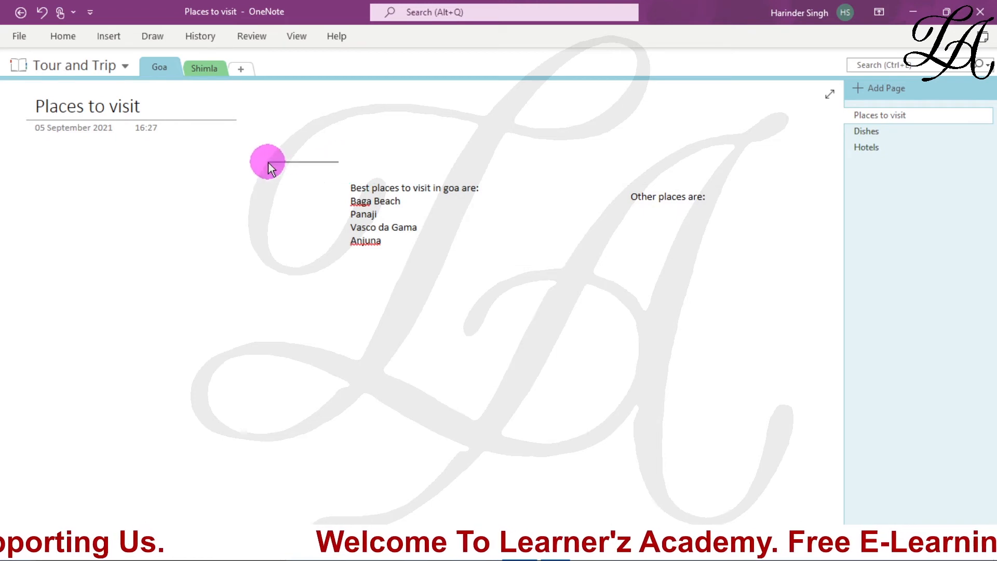
{"action": "left_click", "coordinate": [271, 167]}
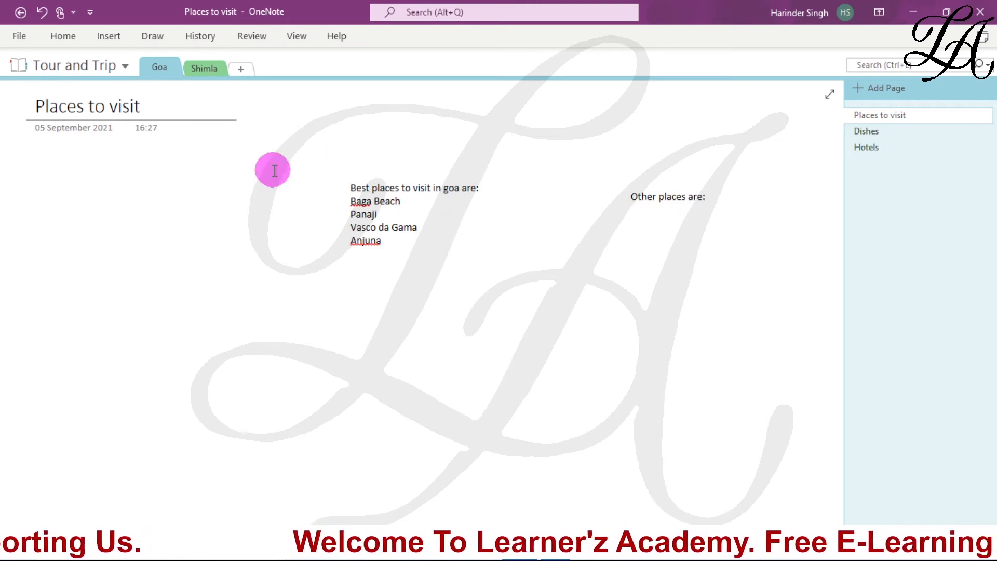
- Insert extra vertical writing space on the page below the list of places
{"action": "left_click", "coordinate": [109, 38]}
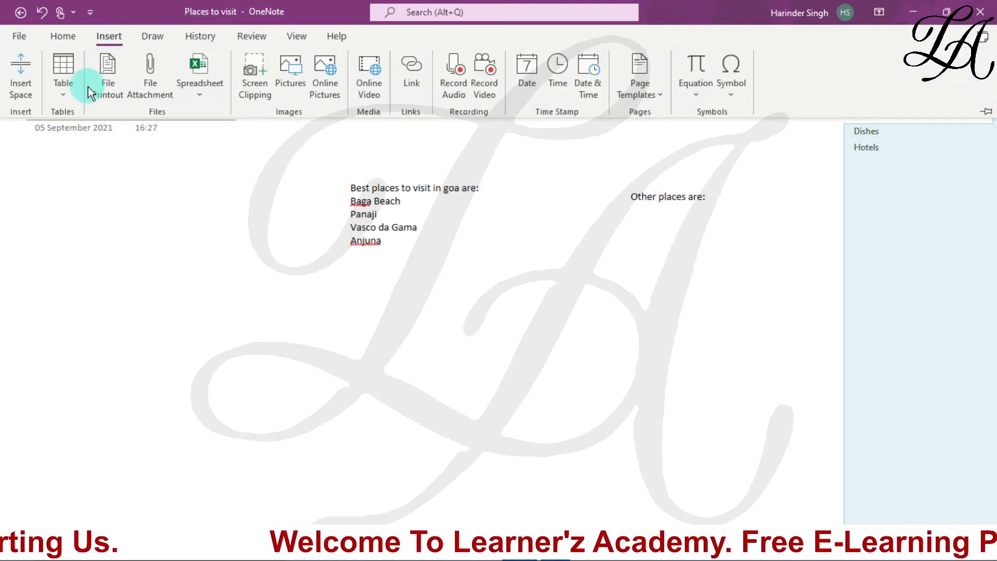
{"action": "left_click", "coordinate": [26, 81]}
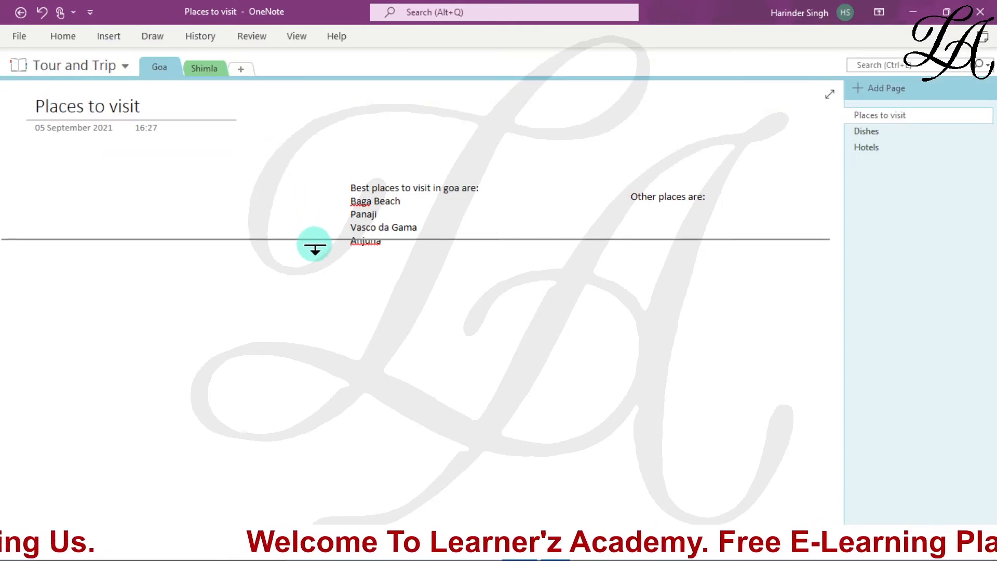
{"action": "left_click", "coordinate": [321, 273]}
{"action": "left_click_drag", "start_coordinate": [321, 274], "coordinate": [318, 374]}
{"action": "left_click", "coordinate": [281, 401]}
{"action": "scroll", "coordinate": [398, 196], "scroll_direction": "up", "scroll_amount": 10}
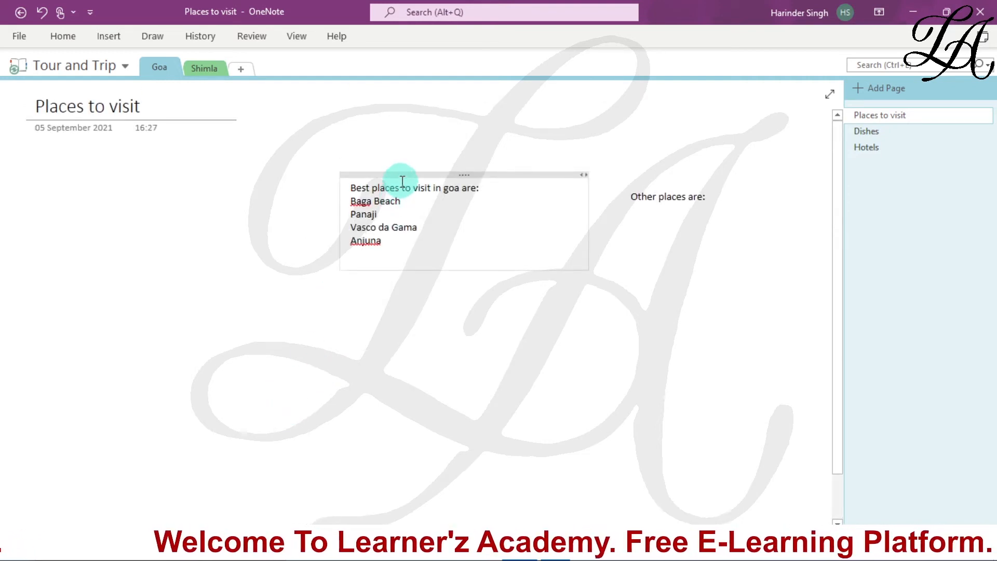
- Move the list of places back to the page's left edge under the title and place the "Other places are:" note level beside it
{"action": "left_click", "coordinate": [395, 173]}
{"action": "left_click_drag", "start_coordinate": [394, 173], "coordinate": [62, 157]}
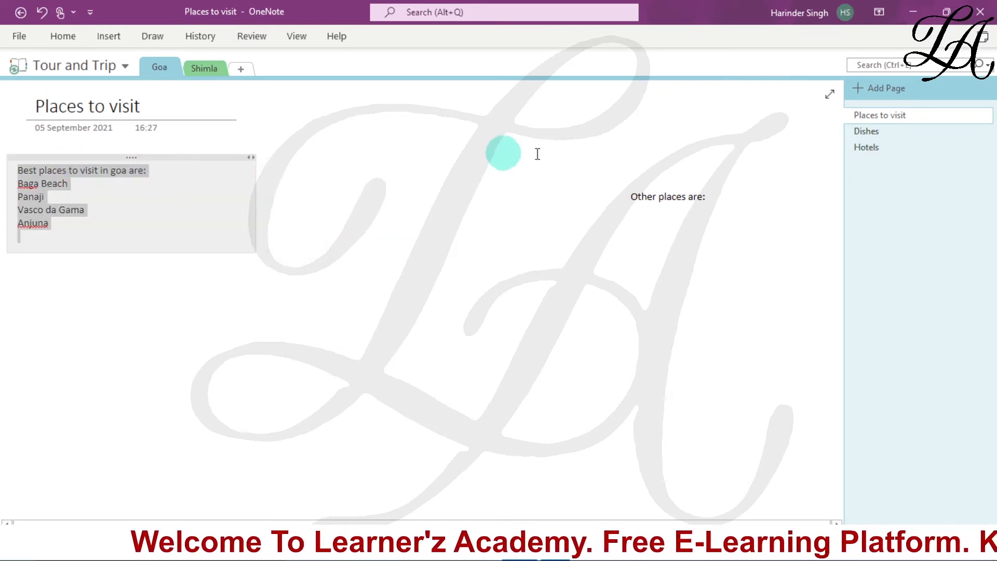
{"action": "left_click_drag", "start_coordinate": [643, 182], "coordinate": [304, 159]}
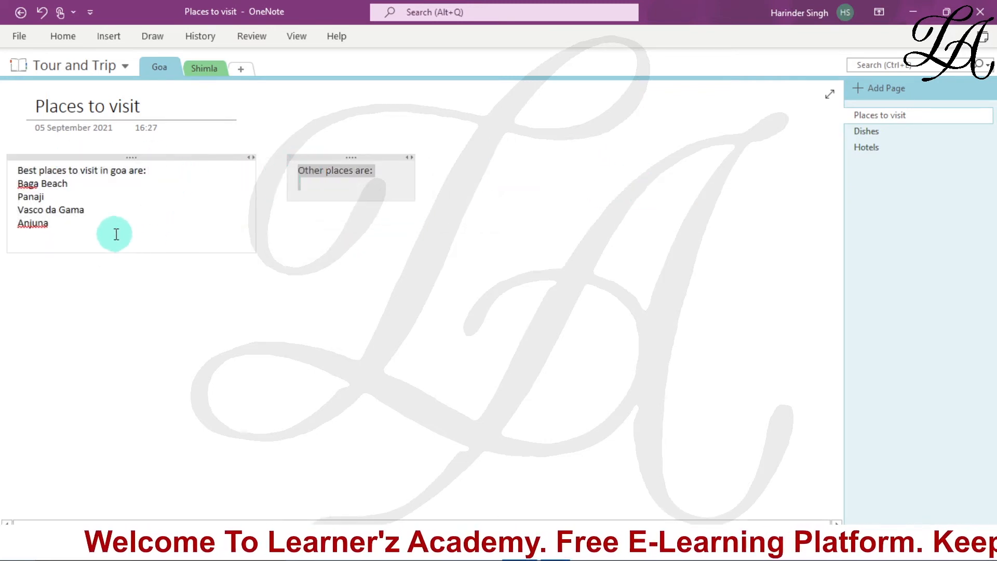
- Format all text in the list of places in the Algerian font at size 22
{"action": "left_click", "coordinate": [59, 159]}
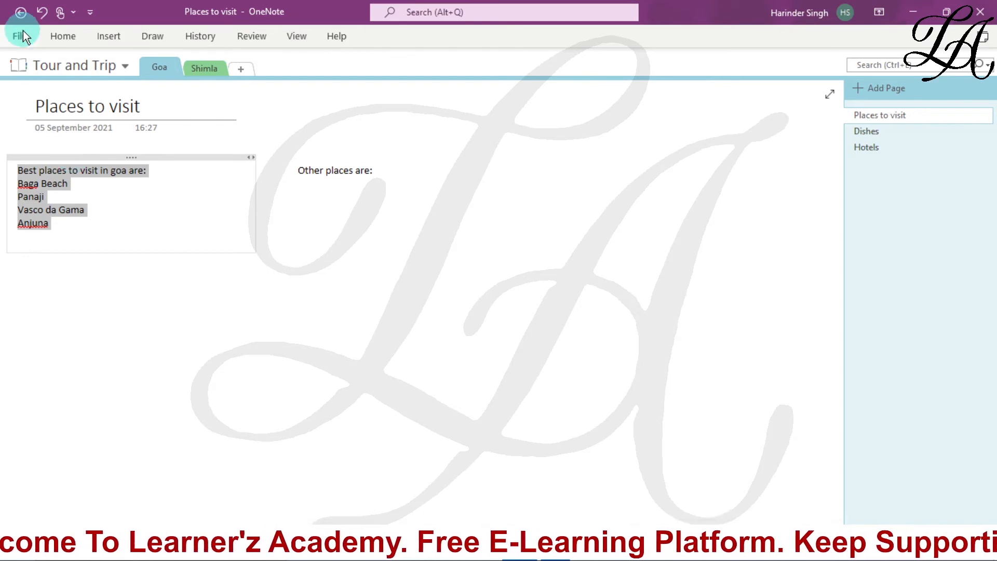
{"action": "left_click", "coordinate": [59, 38]}
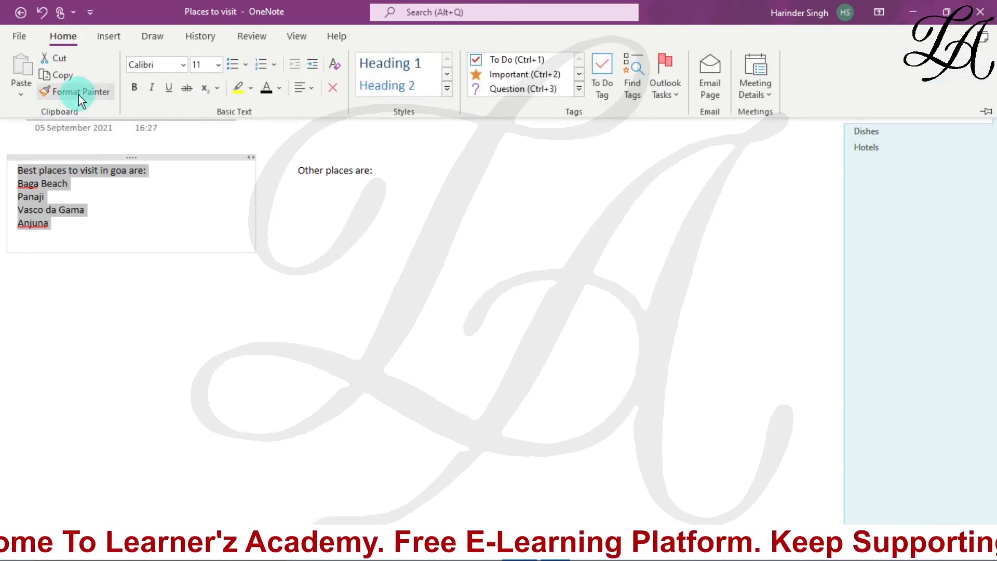
{"action": "left_click", "coordinate": [79, 94]}
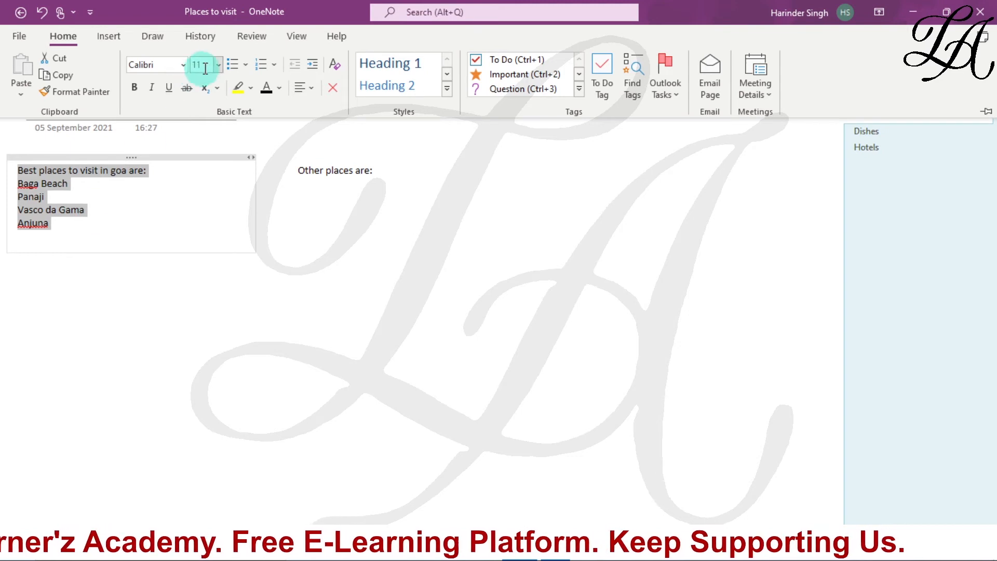
{"action": "left_click", "coordinate": [217, 64]}
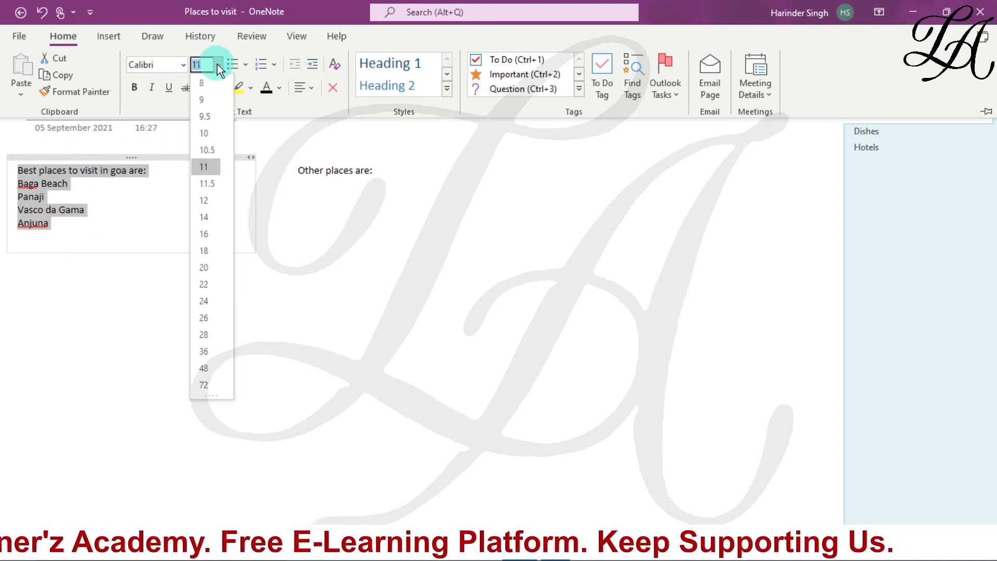
{"action": "left_click", "coordinate": [200, 280]}
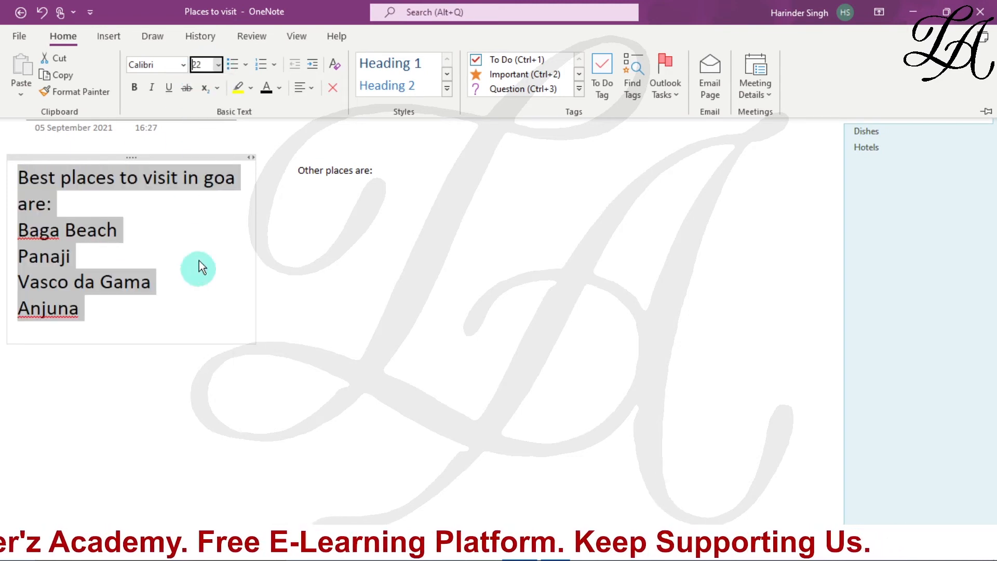
{"action": "left_click", "coordinate": [183, 64]}
{"action": "left_click", "coordinate": [214, 176]}
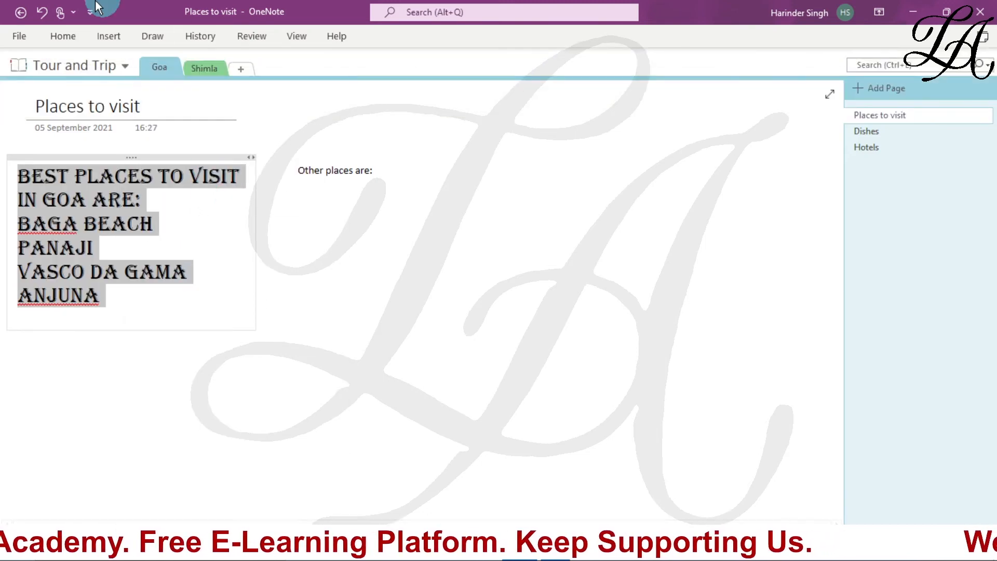
{"action": "left_click", "coordinate": [63, 36]}
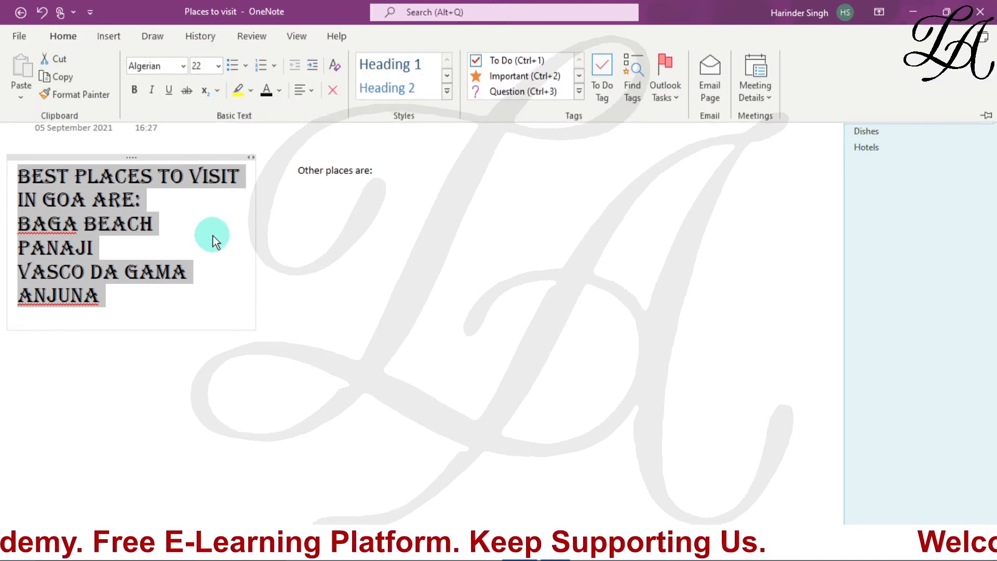
{"action": "left_click", "coordinate": [143, 200]}
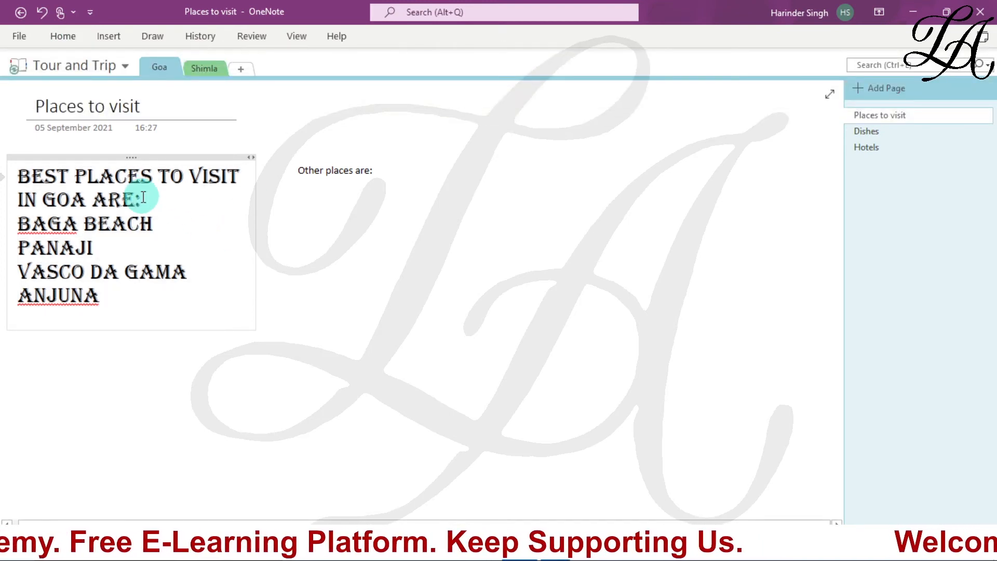
- Apply the Heading 1 style to the line "Best places to visit in goa are:"
{"action": "left_click_drag", "start_coordinate": [242, 176], "coordinate": [23, 165]}
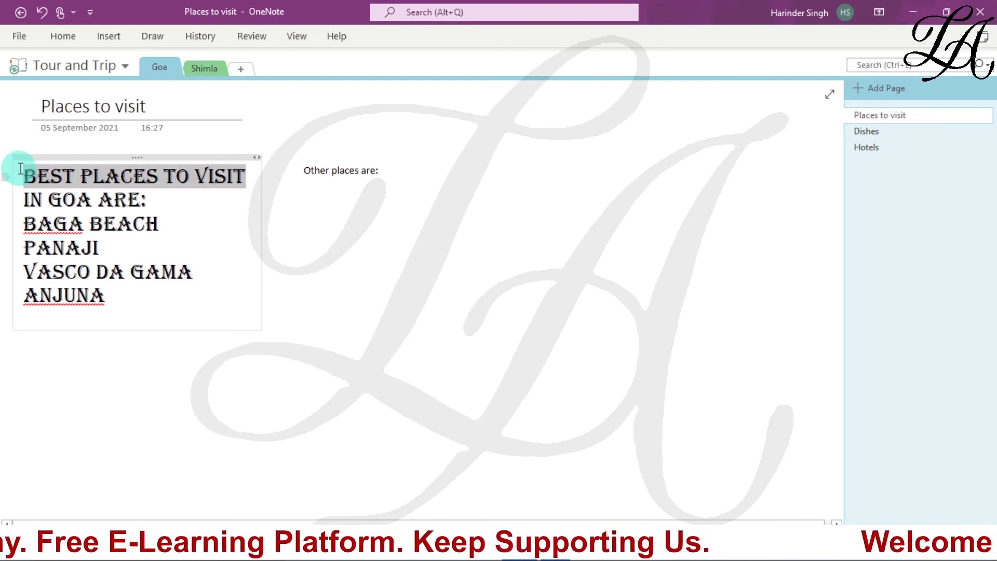
{"action": "left_click", "coordinate": [70, 34]}
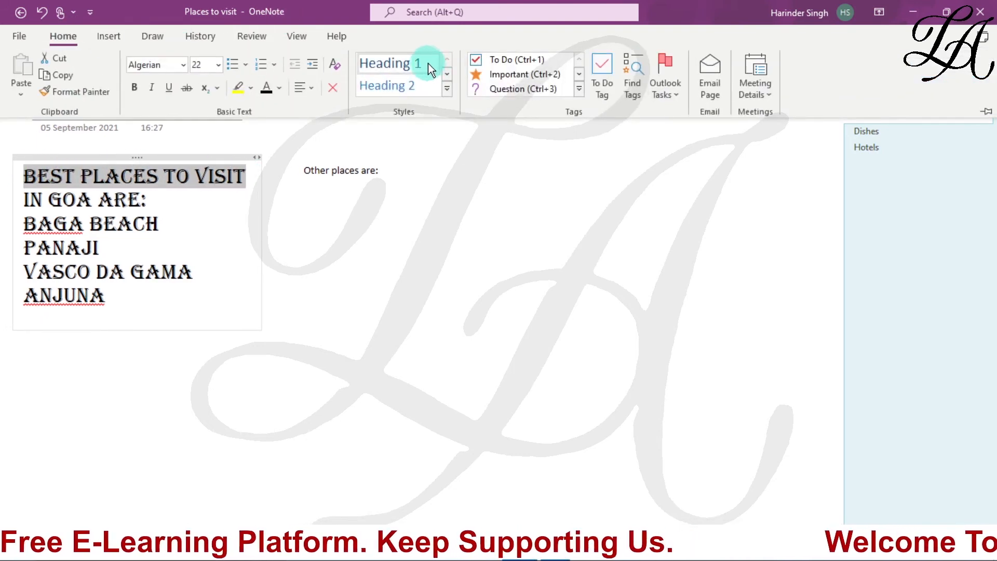
{"action": "left_click", "coordinate": [429, 70]}
{"action": "left_click", "coordinate": [208, 232]}
{"action": "left_click", "coordinate": [35, 192]}
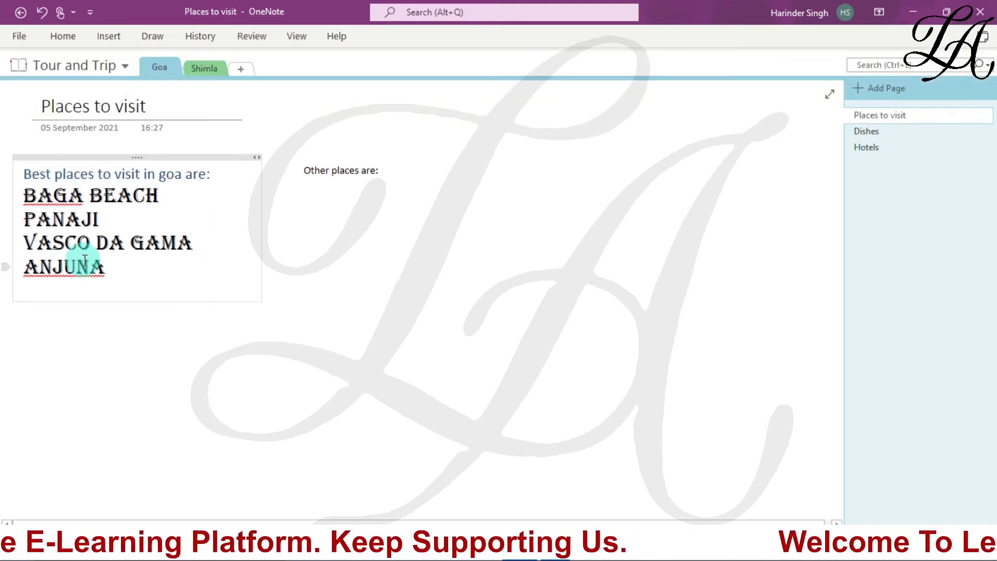
- Apply the Heading 2 style to the four place names from Baga Beach to Anjuna
{"action": "left_click_drag", "start_coordinate": [22, 194], "coordinate": [132, 270]}
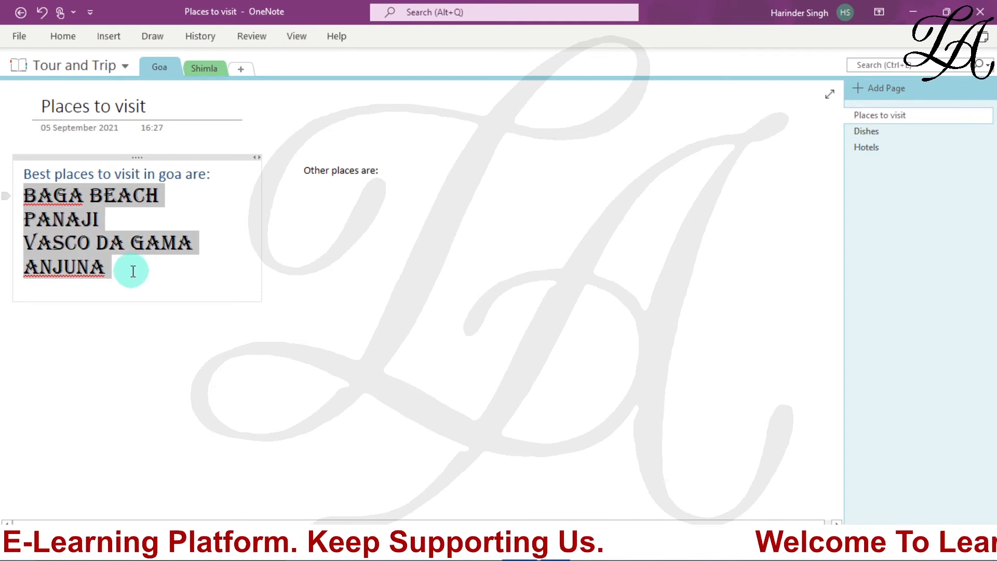
{"action": "left_click", "coordinate": [110, 37]}
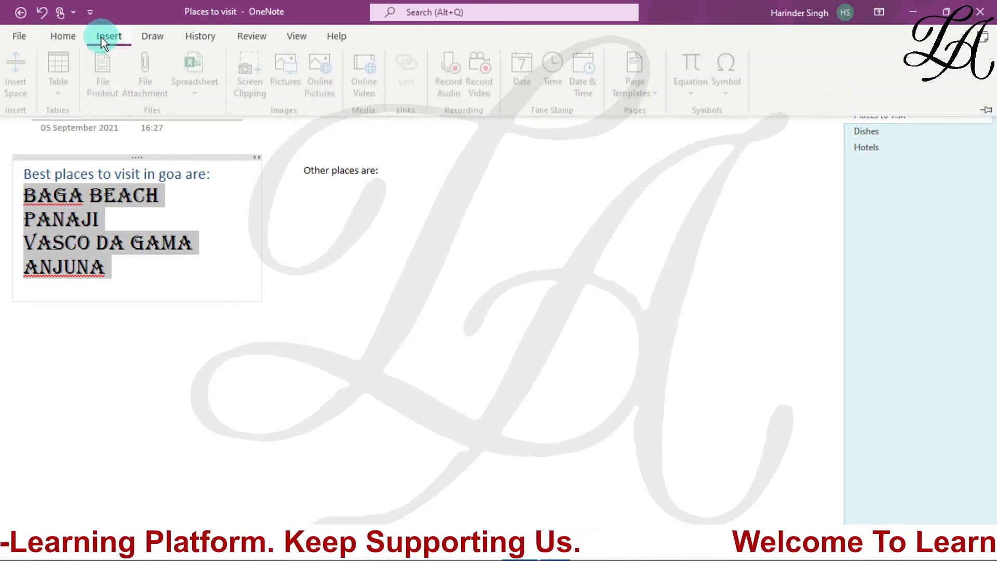
{"action": "left_click", "coordinate": [67, 36]}
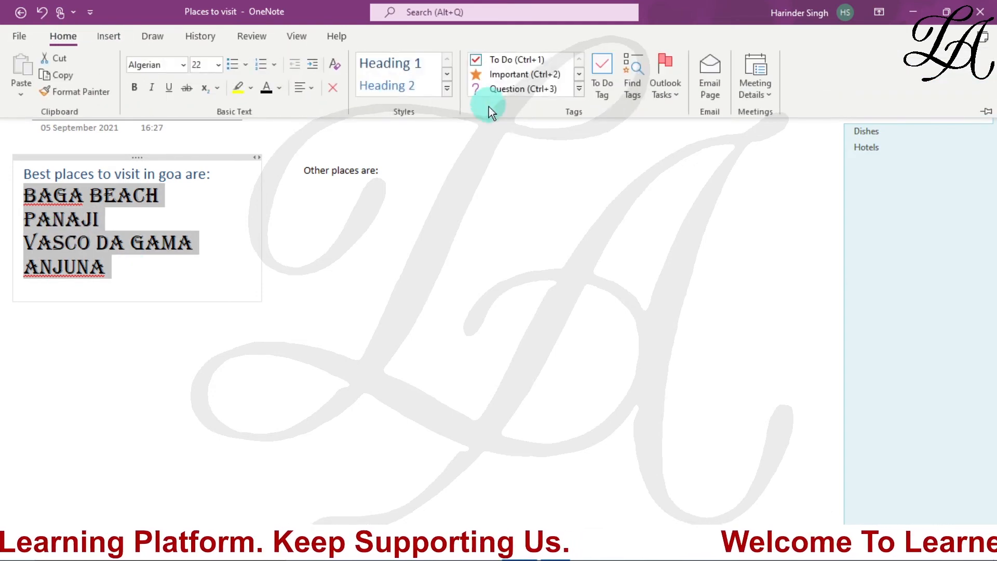
{"action": "left_click", "coordinate": [446, 89]}
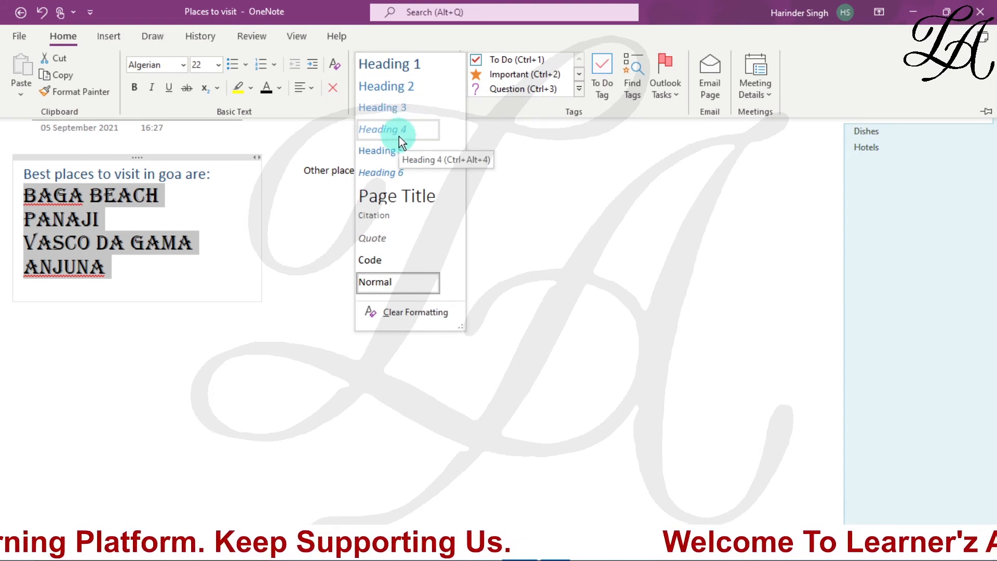
{"action": "left_click", "coordinate": [402, 88]}
{"action": "left_click", "coordinate": [70, 328]}
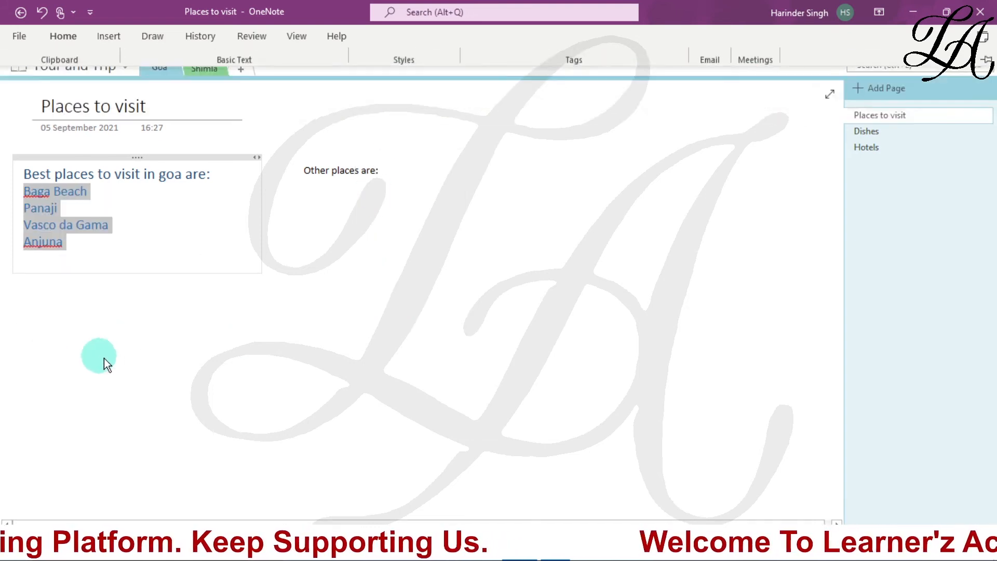
{"action": "left_click", "coordinate": [175, 251]}
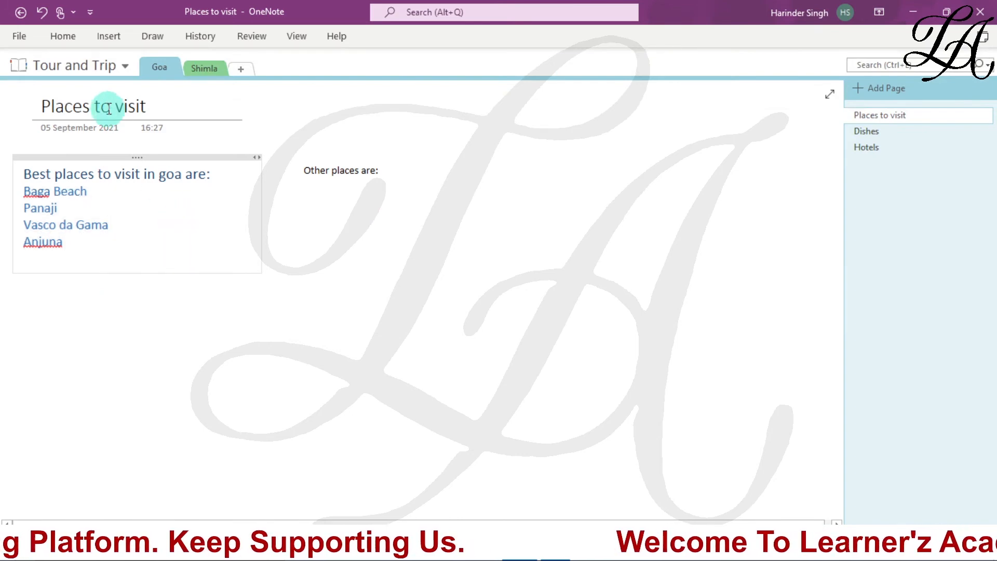
- Open the Dishes page of the Goa section
{"action": "left_click", "coordinate": [76, 36]}
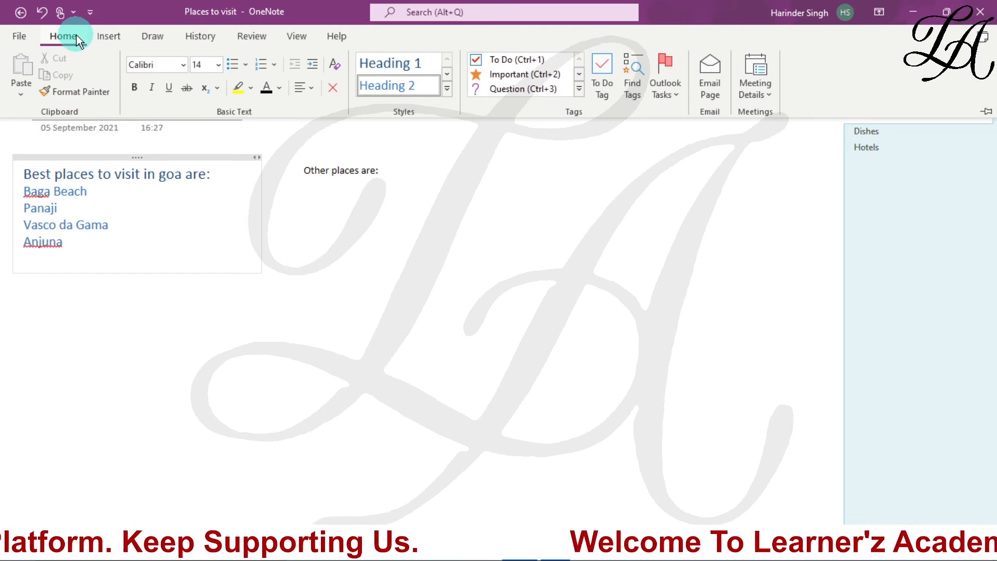
{"action": "left_click", "coordinate": [399, 259]}
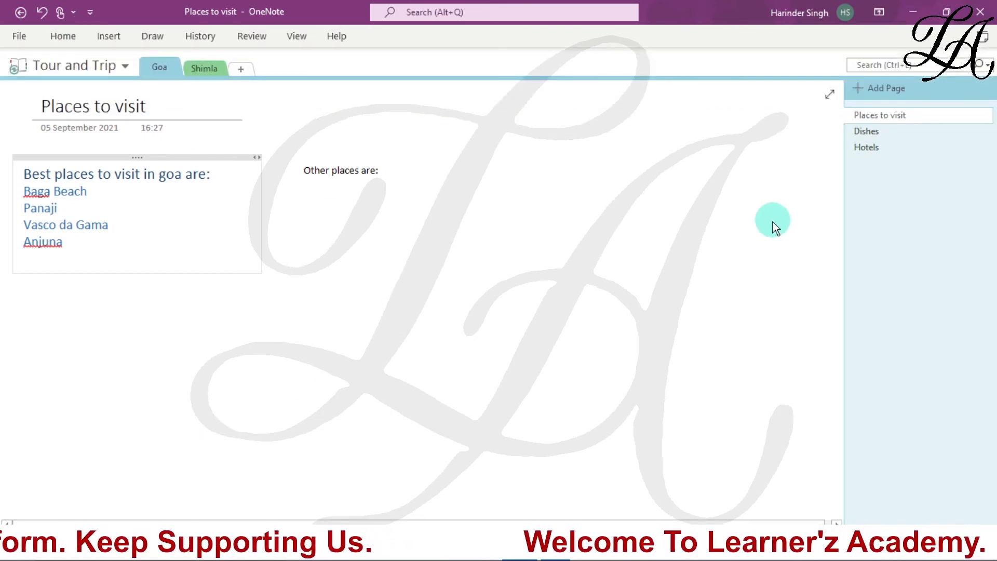
{"action": "left_click", "coordinate": [864, 133]}
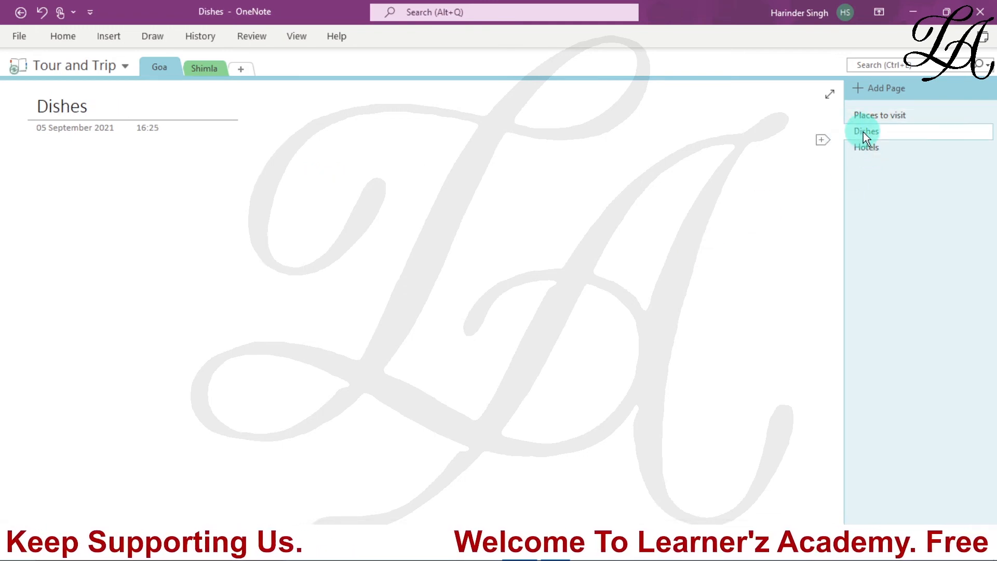
- Write a line of placeholder text in the Dishes page body and delete it
{"action": "left_click", "coordinate": [268, 189]}
{"action": "type", "text": "fh"}
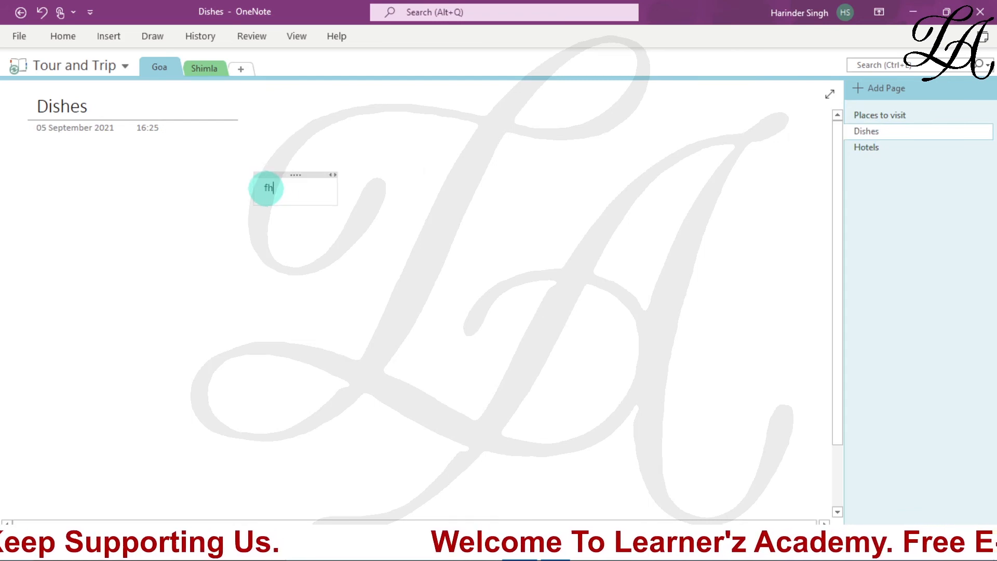
{"action": "type", "text": "ghjhkl nh"}
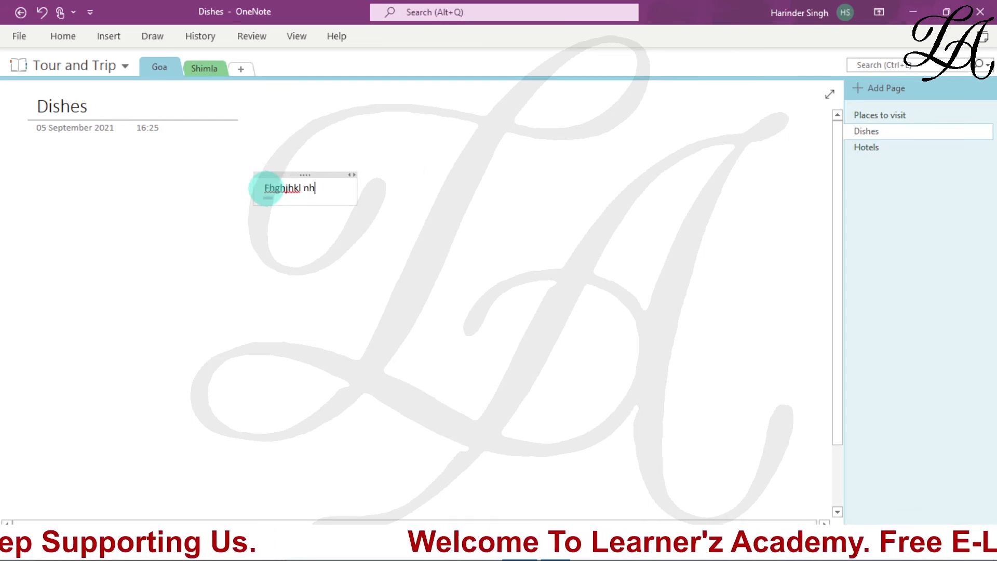
{"action": "type", "text": "uixffhg bffh"}
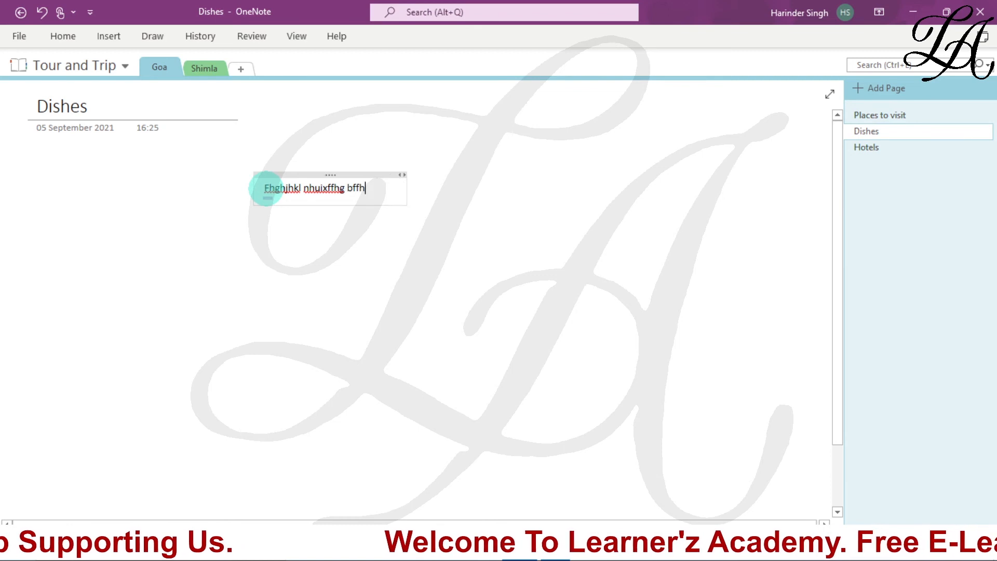
{"action": "left_click_drag", "start_coordinate": [379, 185], "coordinate": [191, 166]}
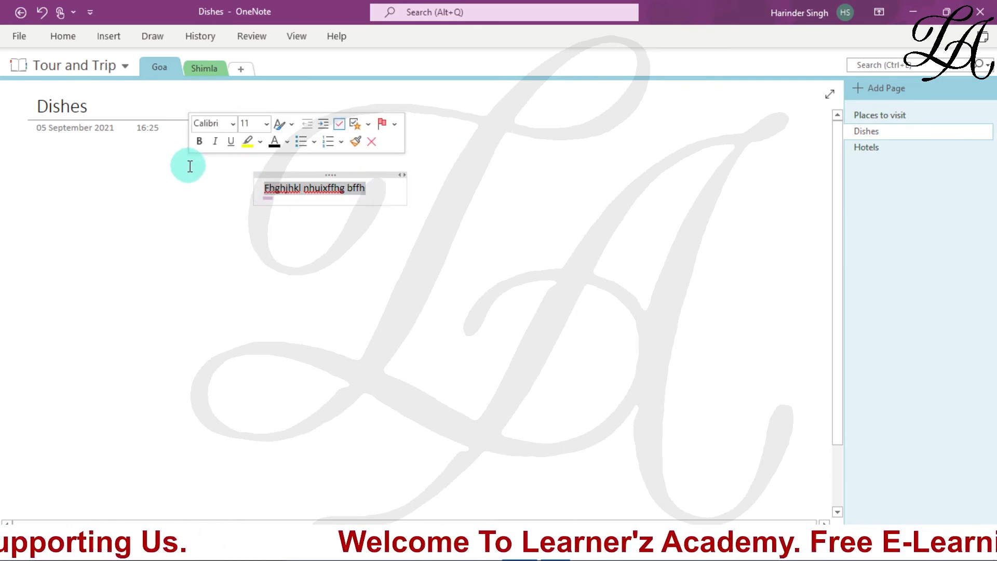
{"action": "key", "text": "Delete"}
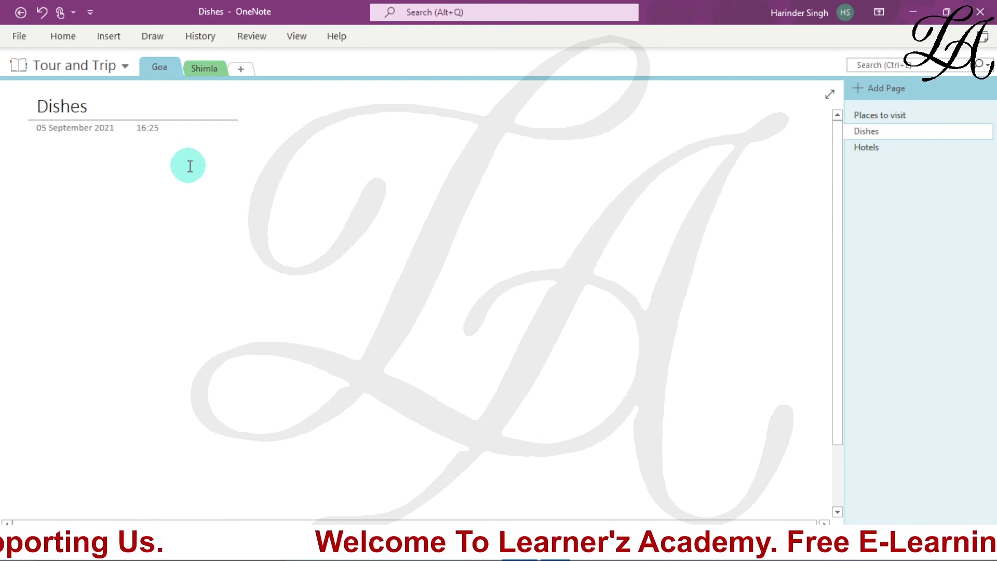
- Delete the whole note container listing the best places in Goa from the Places to visit page
{"action": "left_click", "coordinate": [871, 112]}
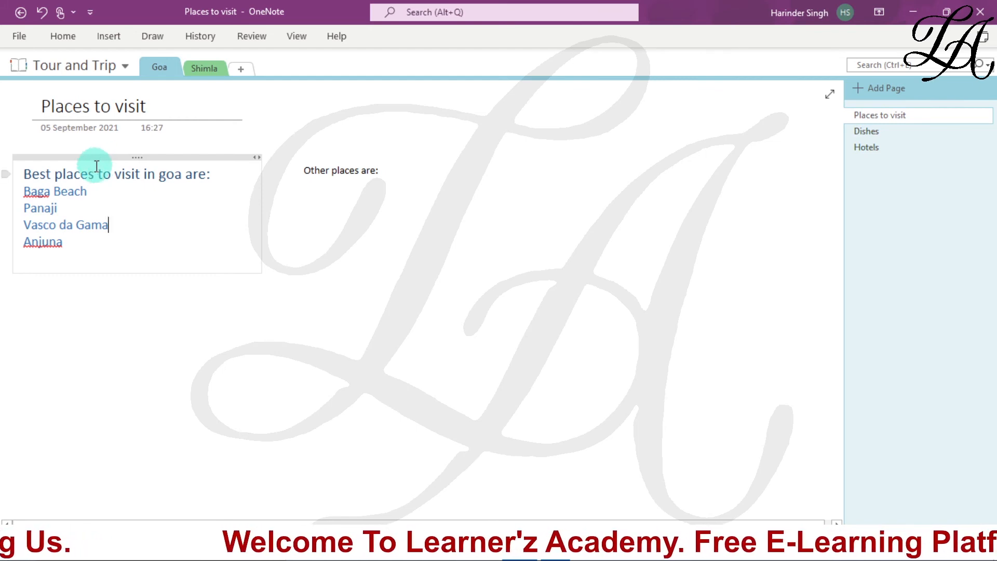
{"action": "left_click", "coordinate": [95, 157]}
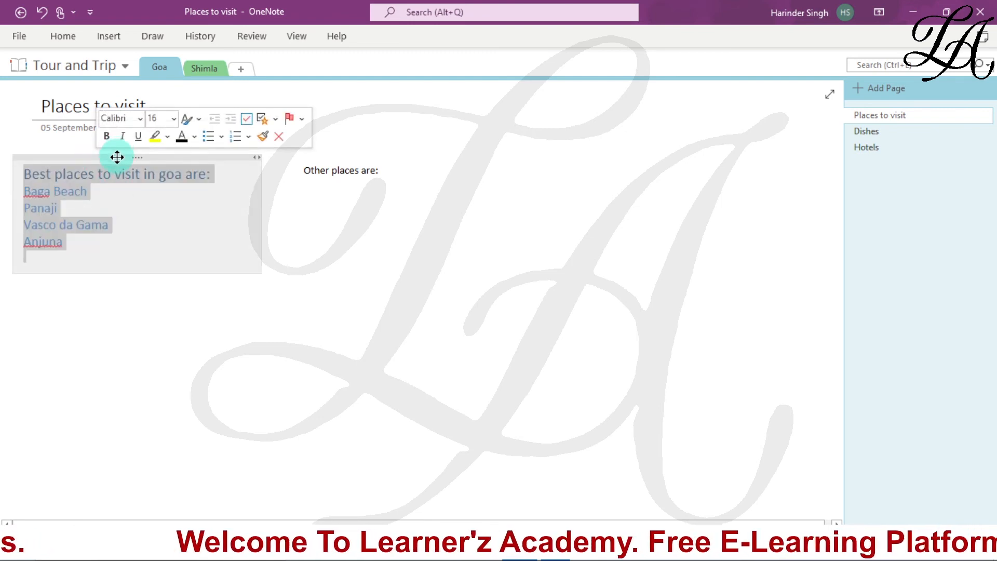
{"action": "right_click", "coordinate": [117, 159]}
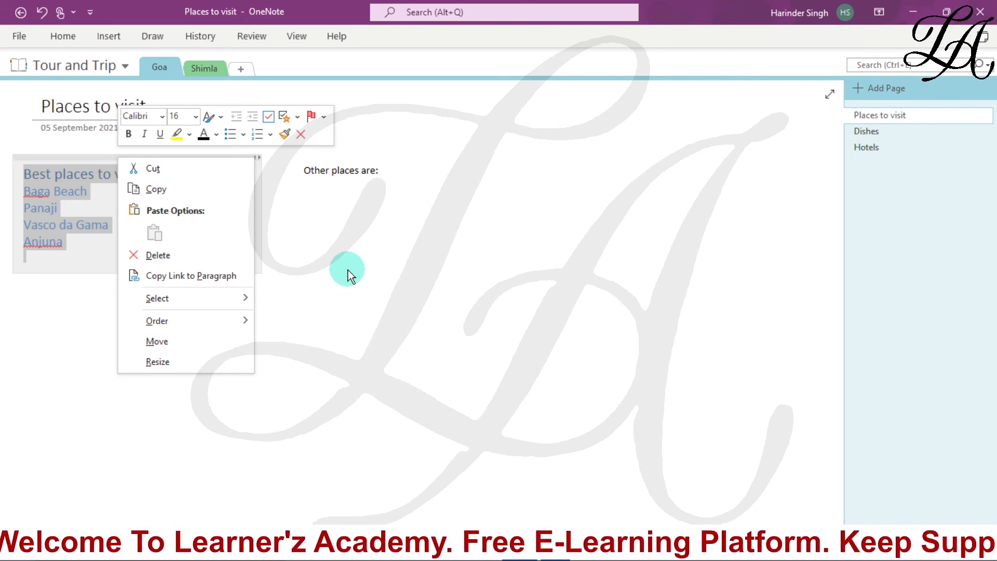
{"action": "left_click", "coordinate": [158, 256]}
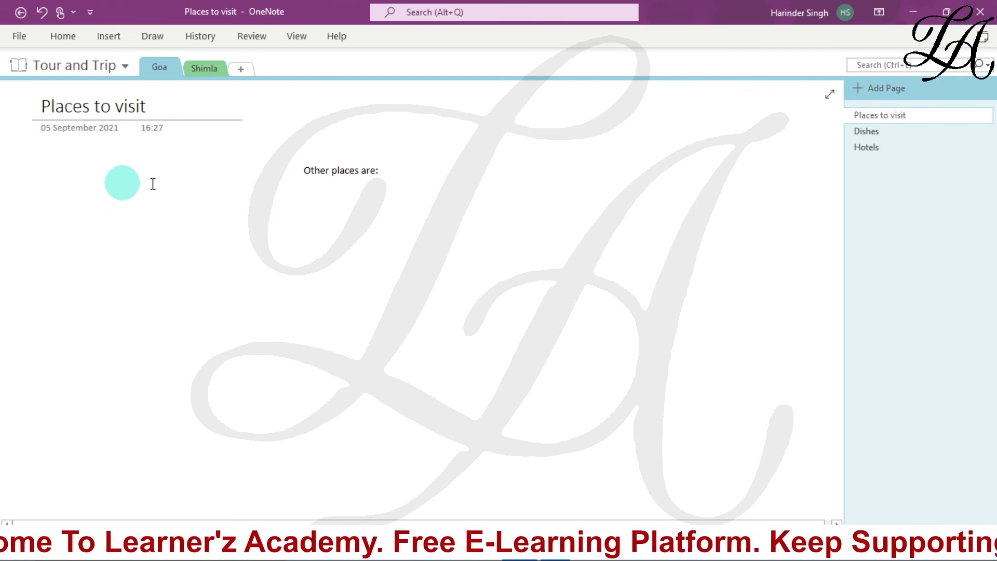
- Activate the "Other places are:" note on the Places to visit page for editing
{"action": "left_click", "coordinate": [407, 175]}
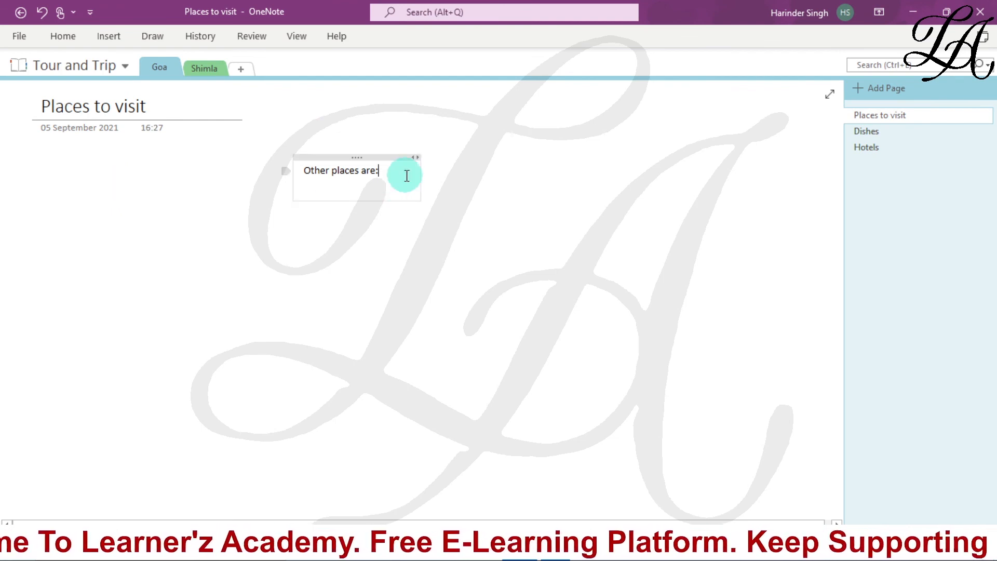